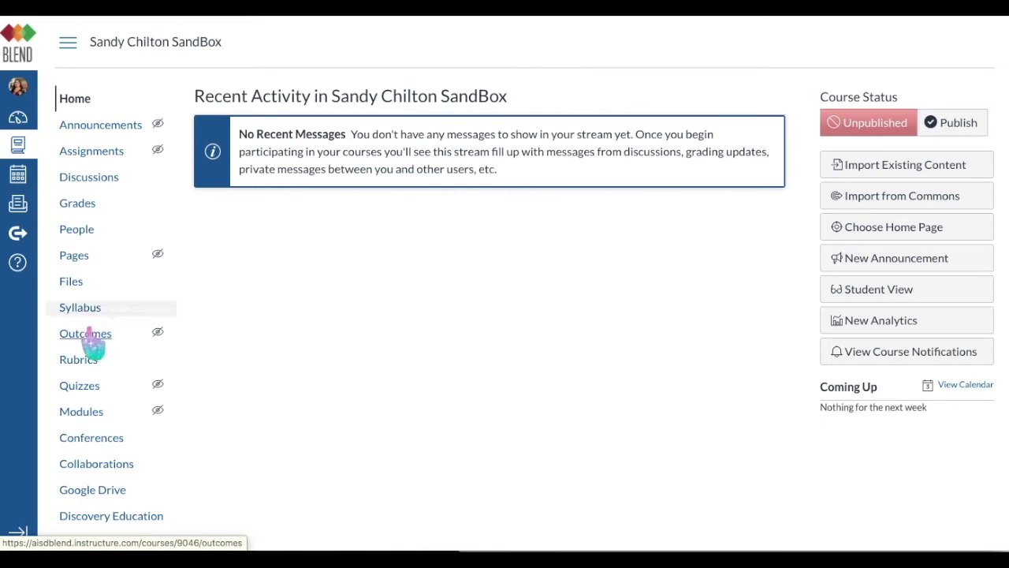
- Create a module named "Our Classroom 20-21" in the course's modules
click(87, 416)
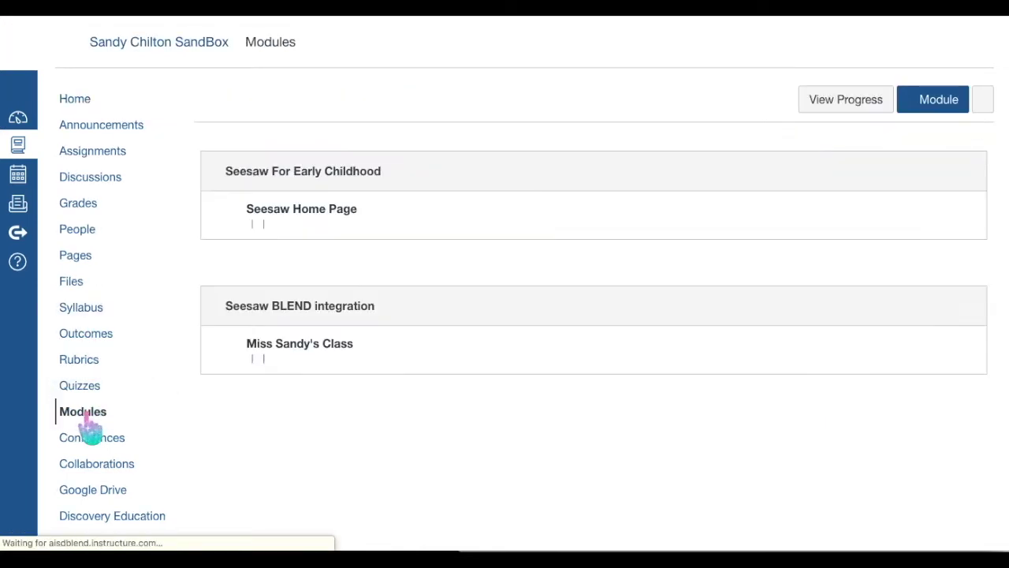
click(932, 101)
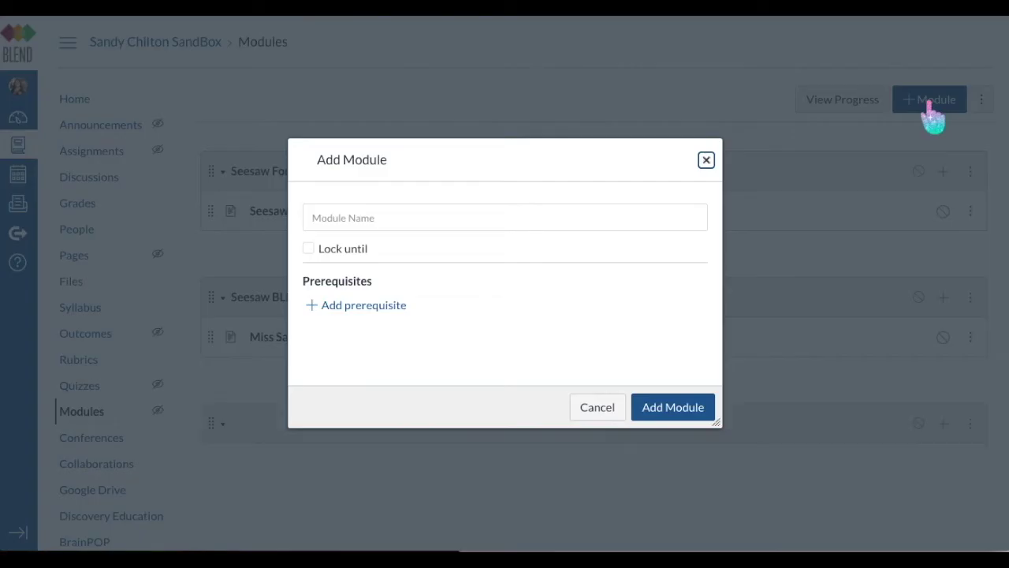
click(424, 218)
text(Our )
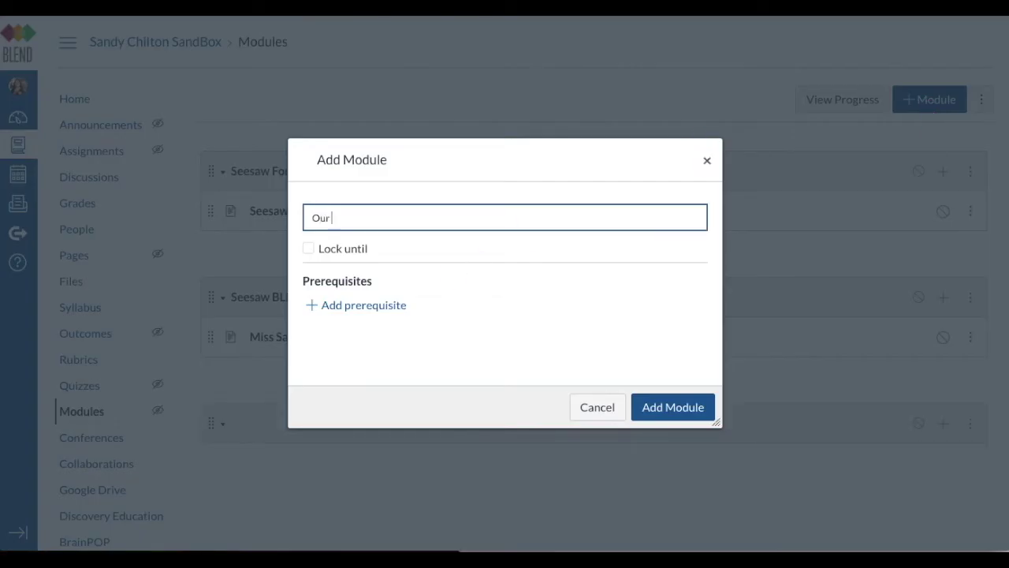
text(Classroom 20-21)
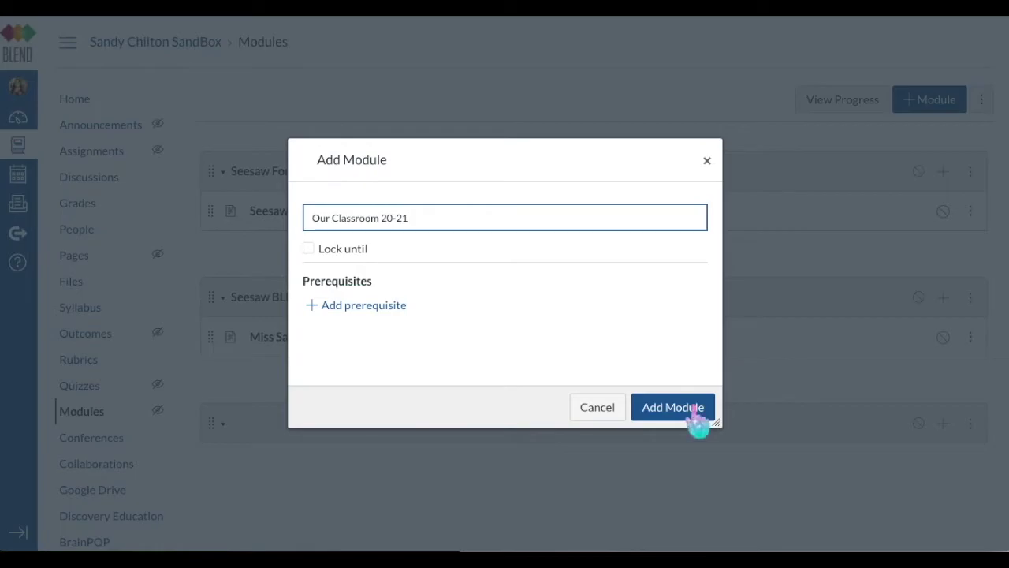
click(695, 412)
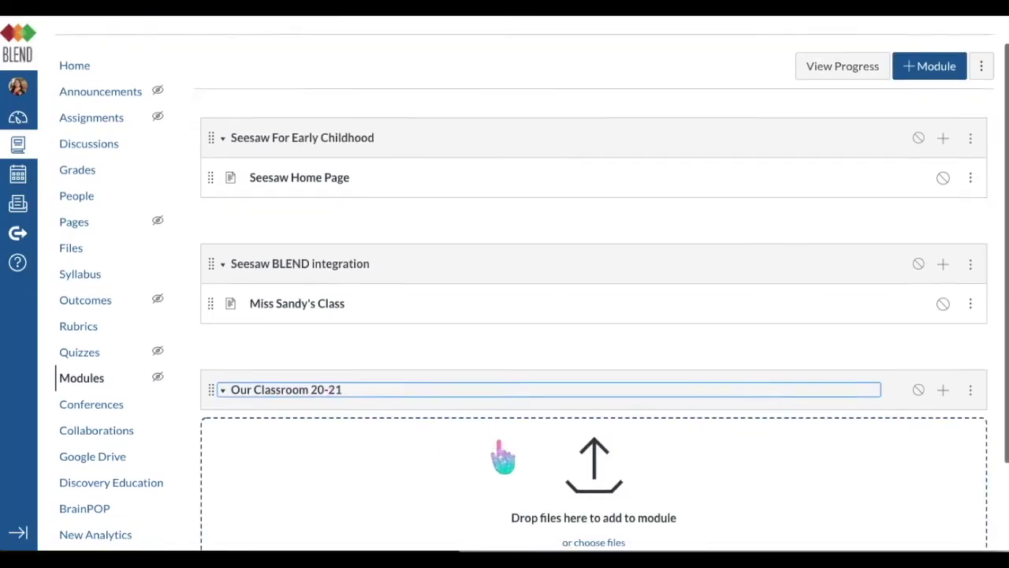
- Start adding an item to the Our Classroom 20-21 module and choose a new page as the item
scroll(512, 441, down, 2)
click(944, 283)
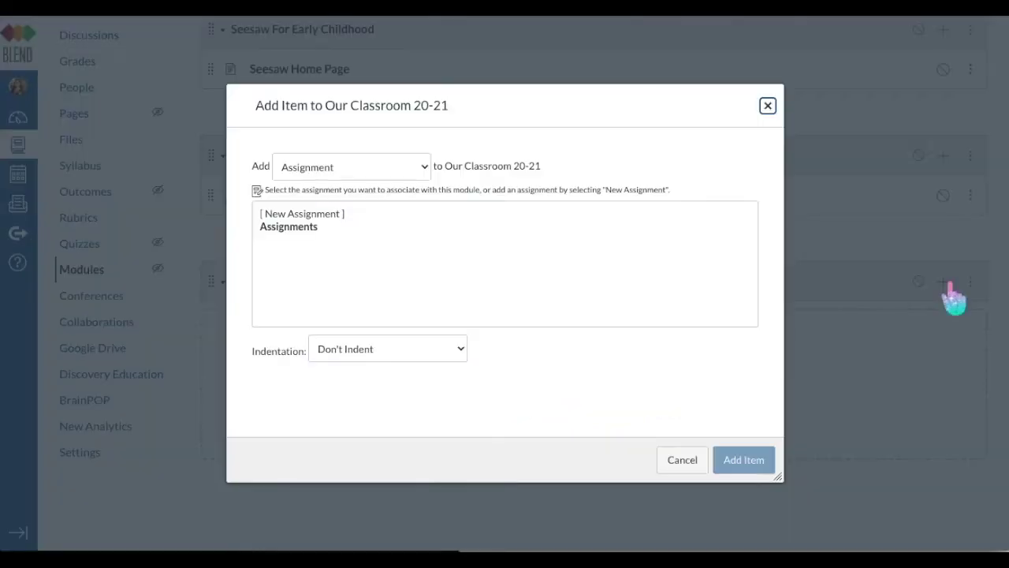
click(767, 105)
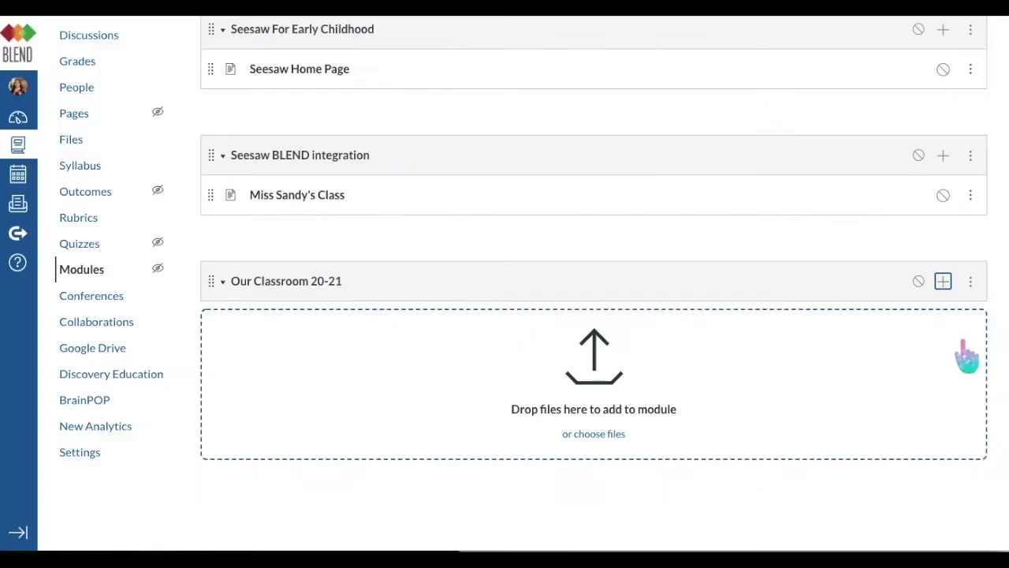
click(943, 282)
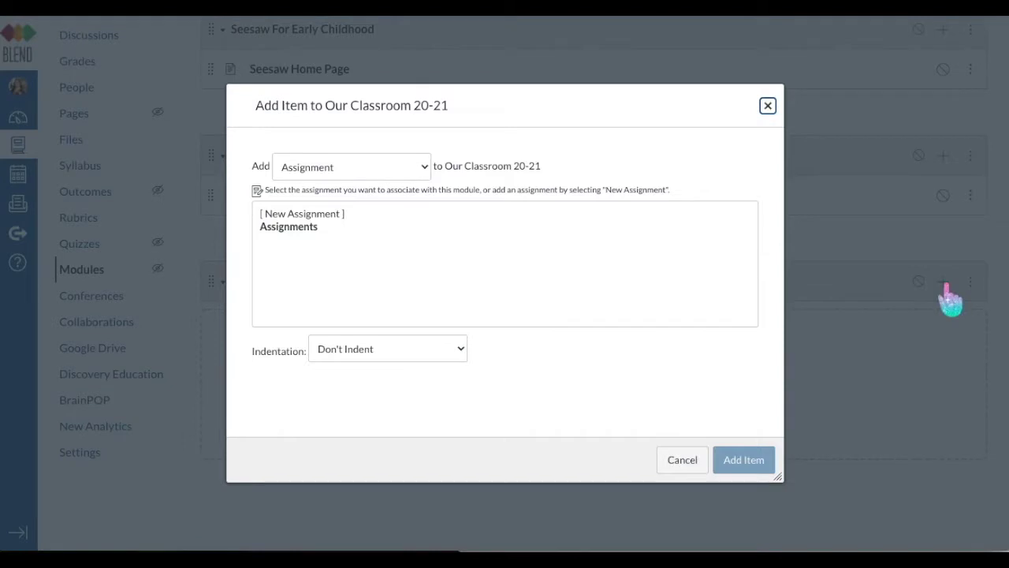
click(359, 177)
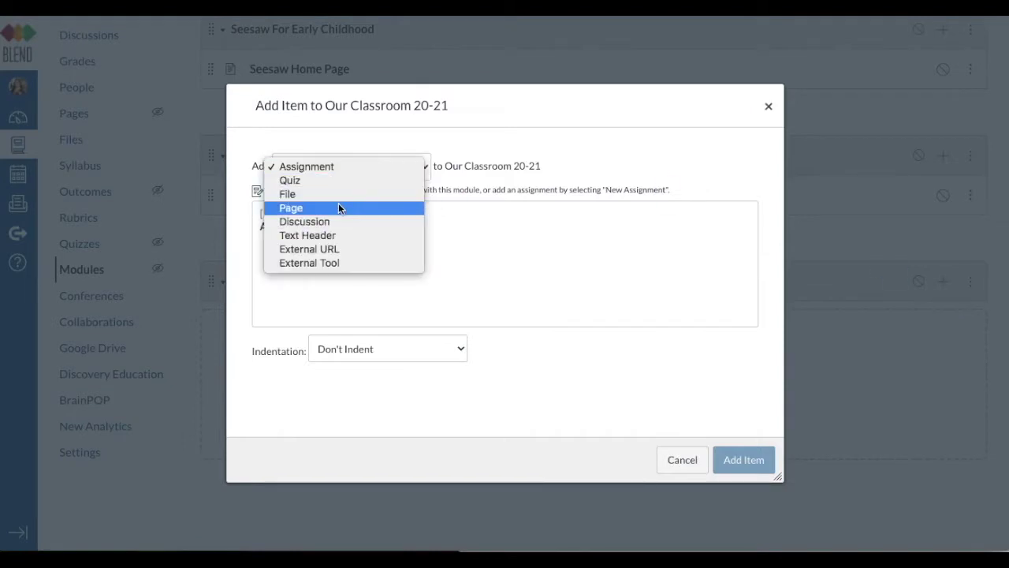
click(338, 208)
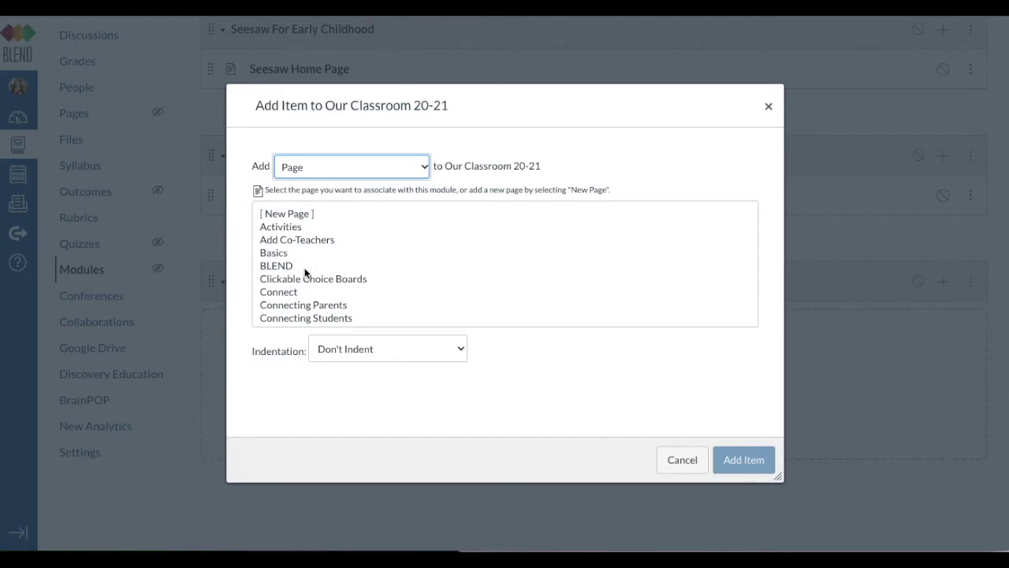
click(295, 214)
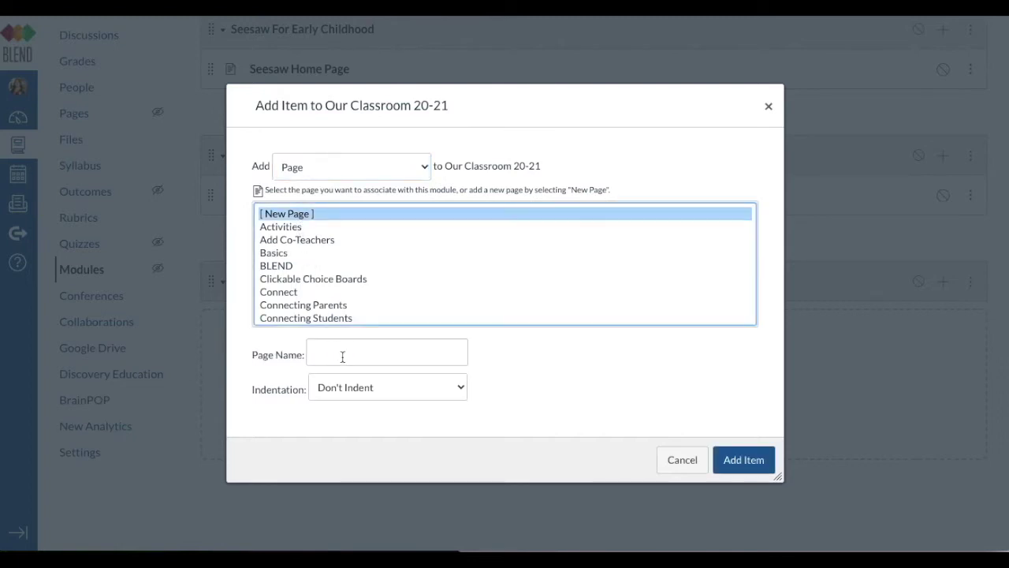
- Name the new page "Classroom 20-21 Home Page", add it to the module and open it
click(342, 357)
text(H)
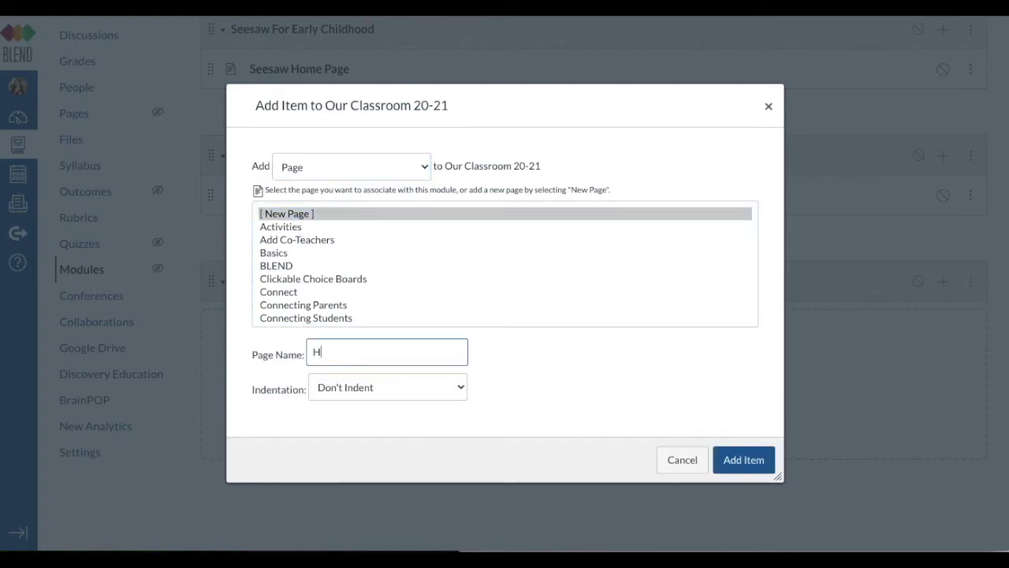
text(lassroom 20-21 Home PAg)
key(BackSpace)
key(BackSpace)
text(age)
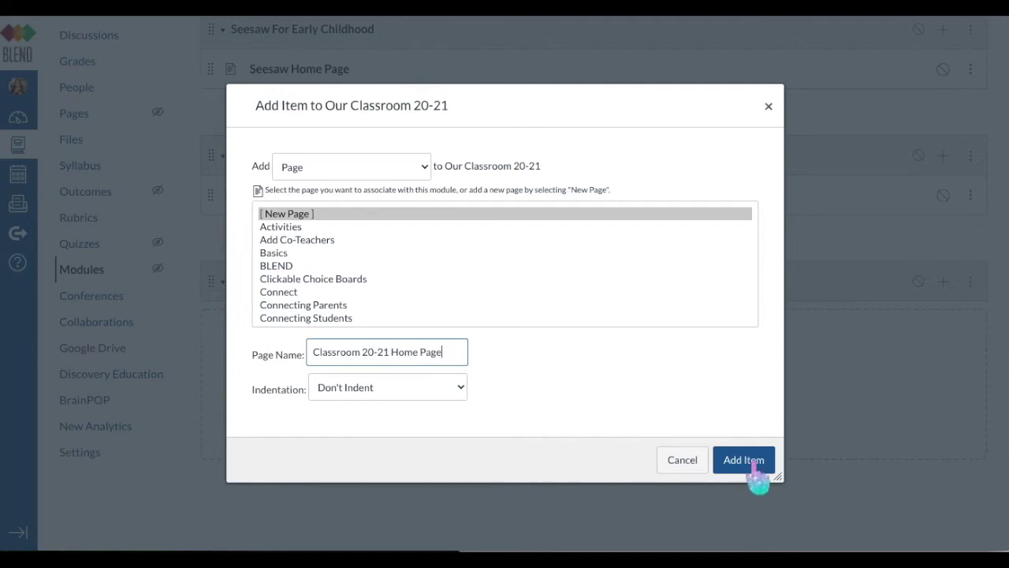
click(757, 465)
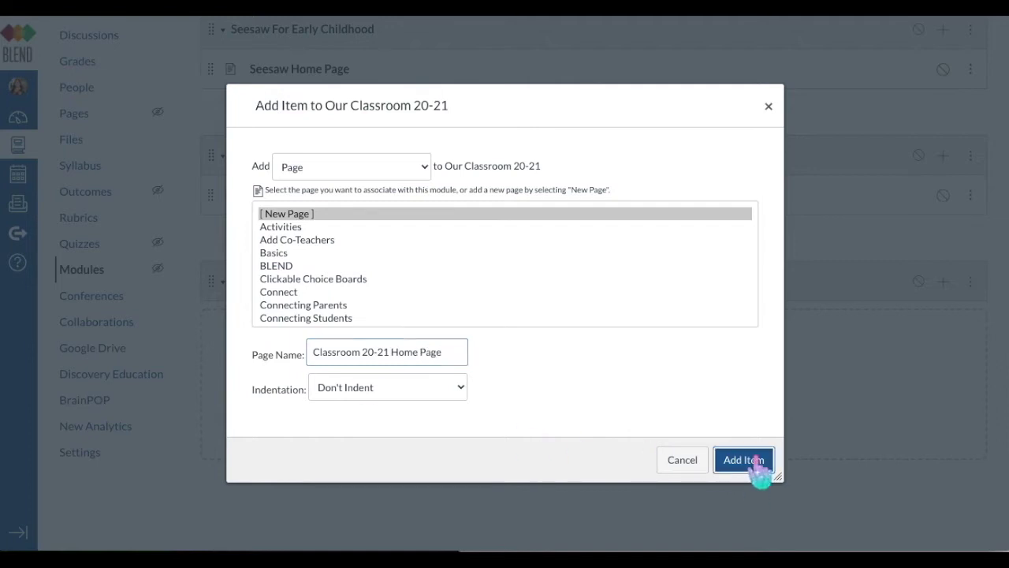
click(371, 323)
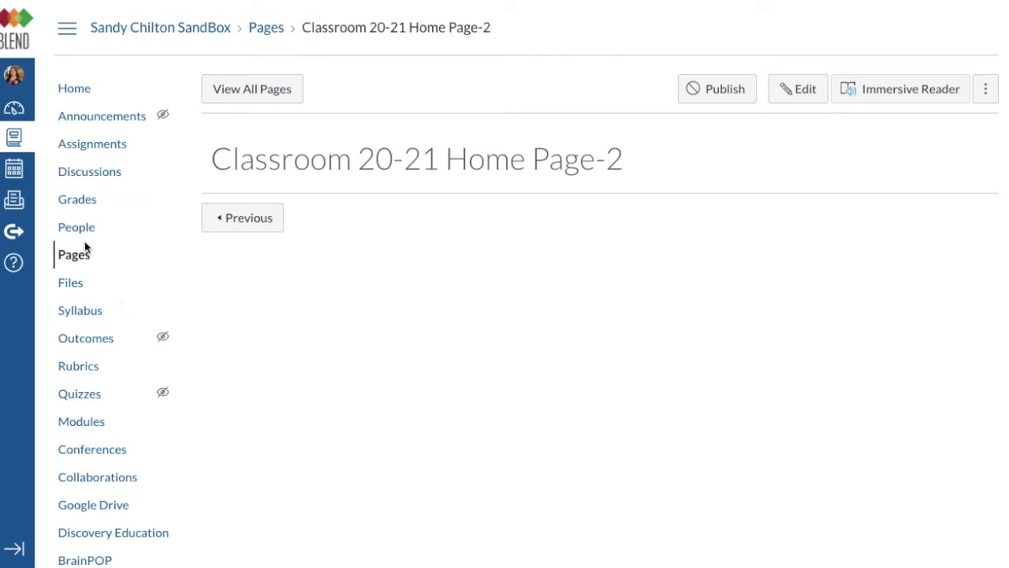
- Create a folder named "Class Sample 1" in the course files
click(79, 286)
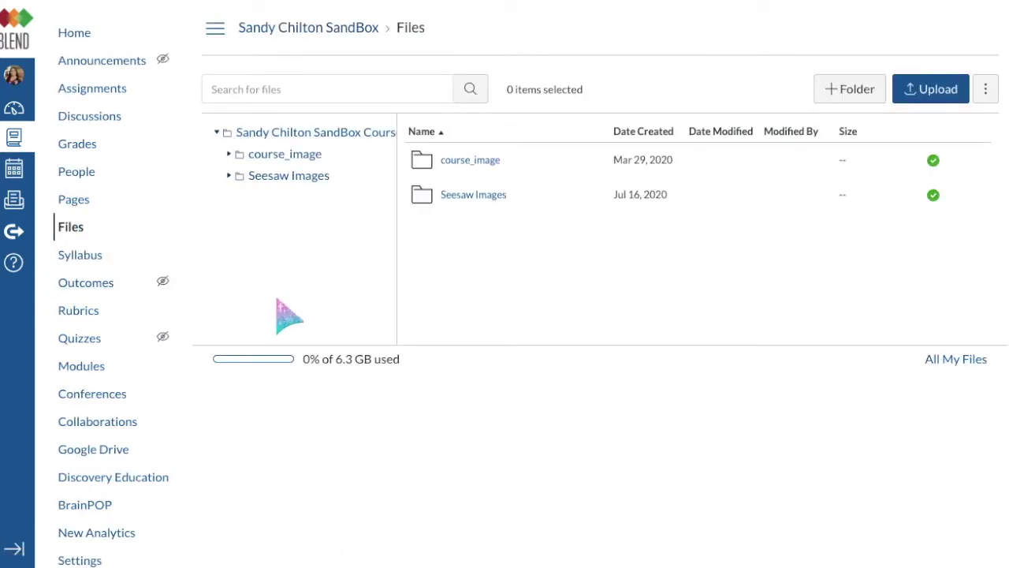
click(852, 103)
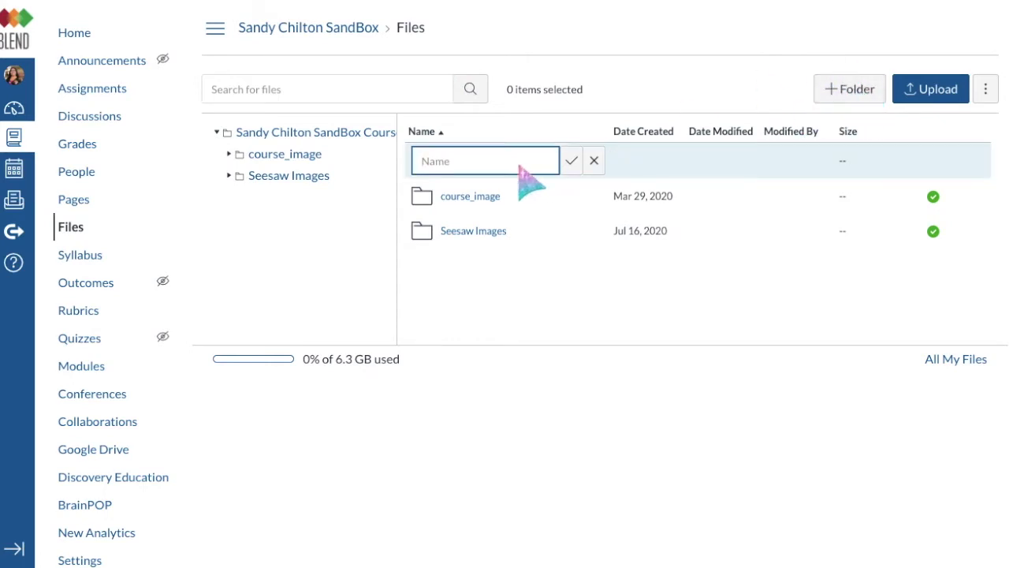
text(Class Sample 1)
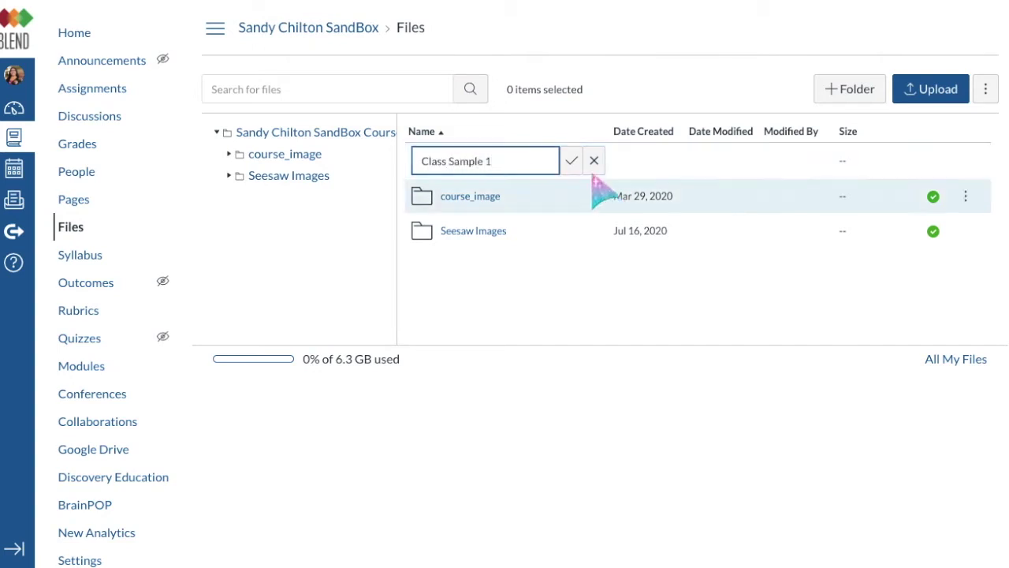
click(571, 162)
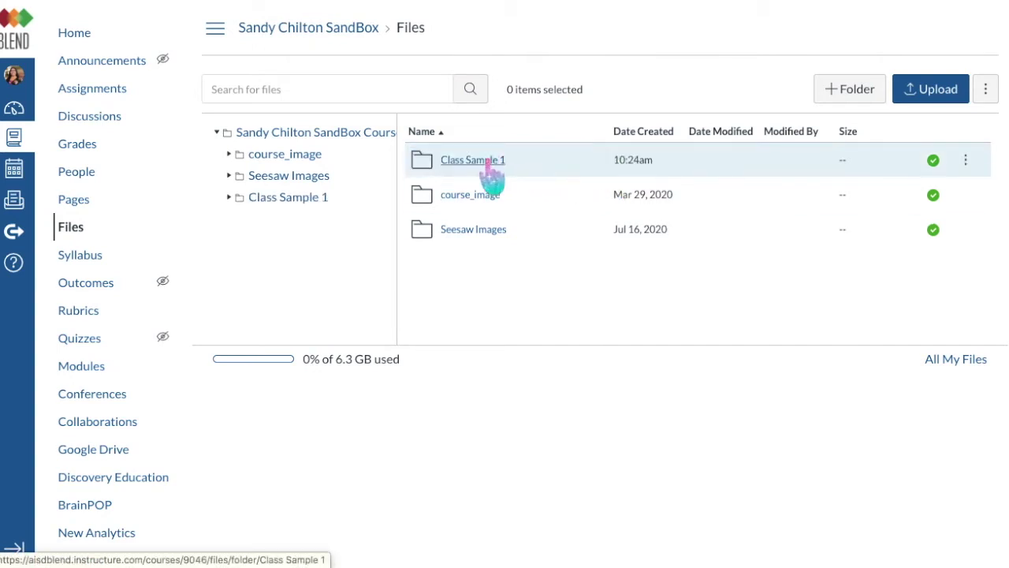
- Upload all the weekday, week 1 to week 3 and welcome PNG images into the Class Sample 1 folder
click(487, 162)
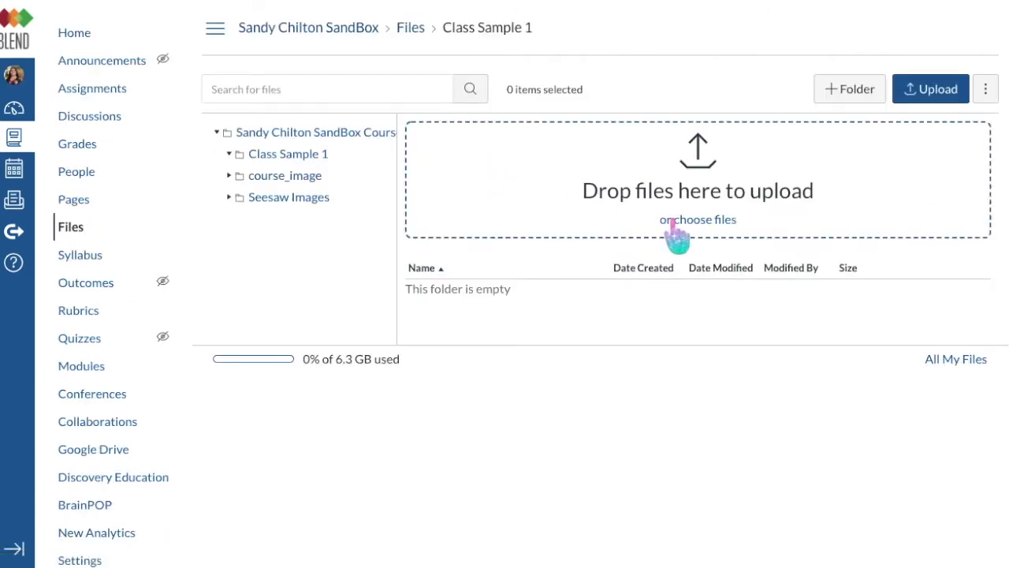
click(931, 94)
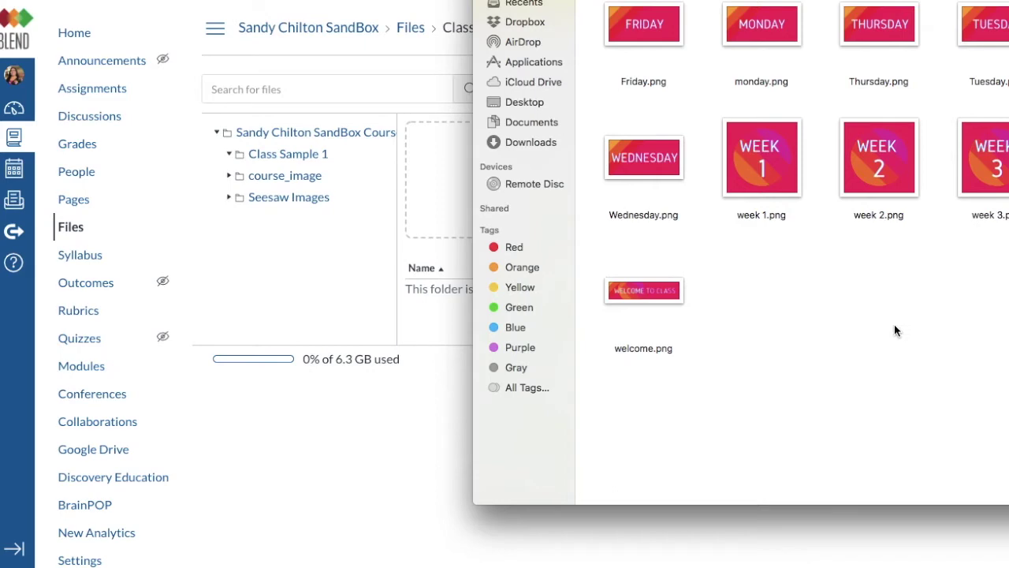
key(super+a)
drag(641, 48, 444, 196)
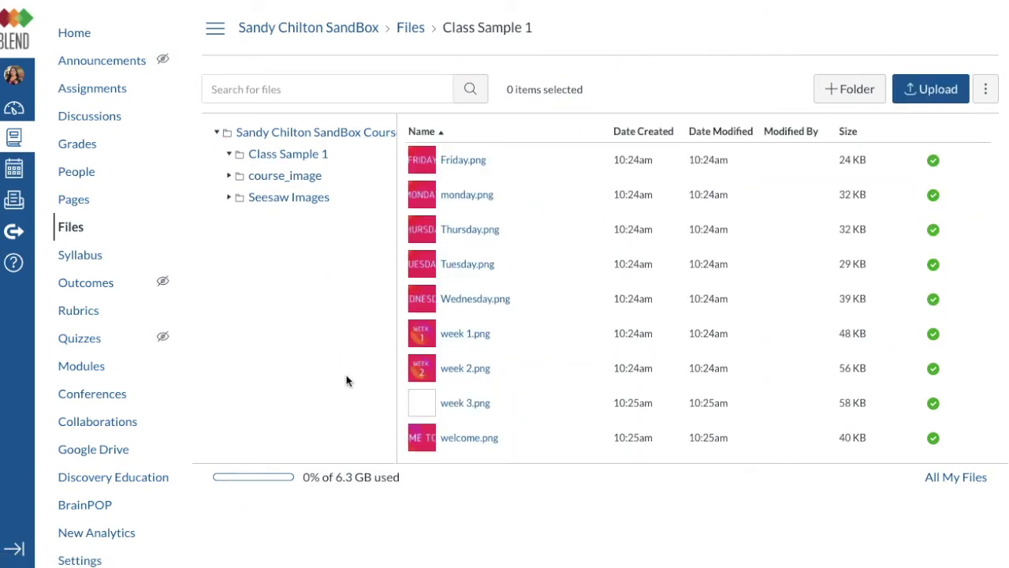
- Open the Classroom 20-21 Home Page from the course modules and start editing its body
click(86, 370)
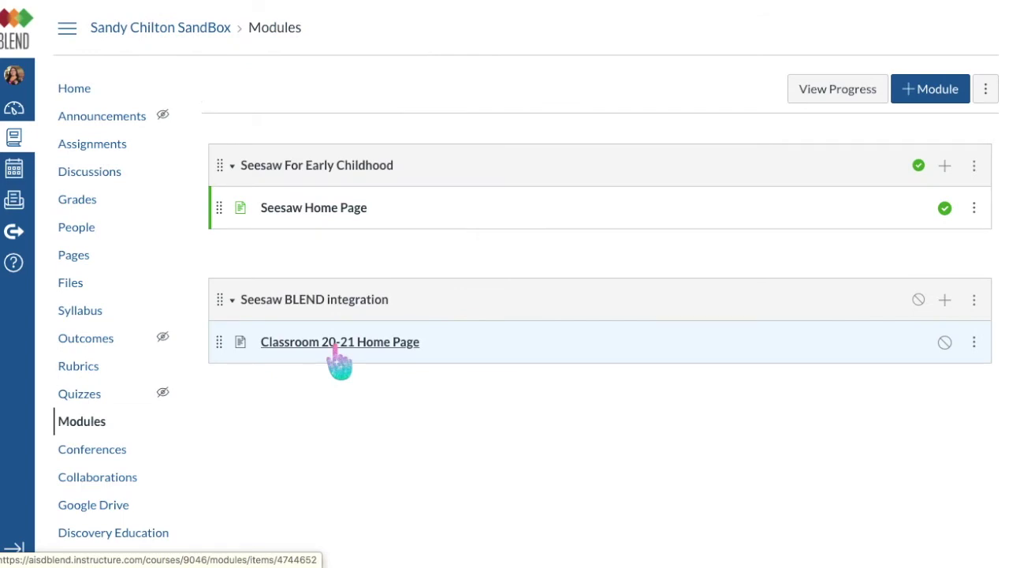
click(338, 346)
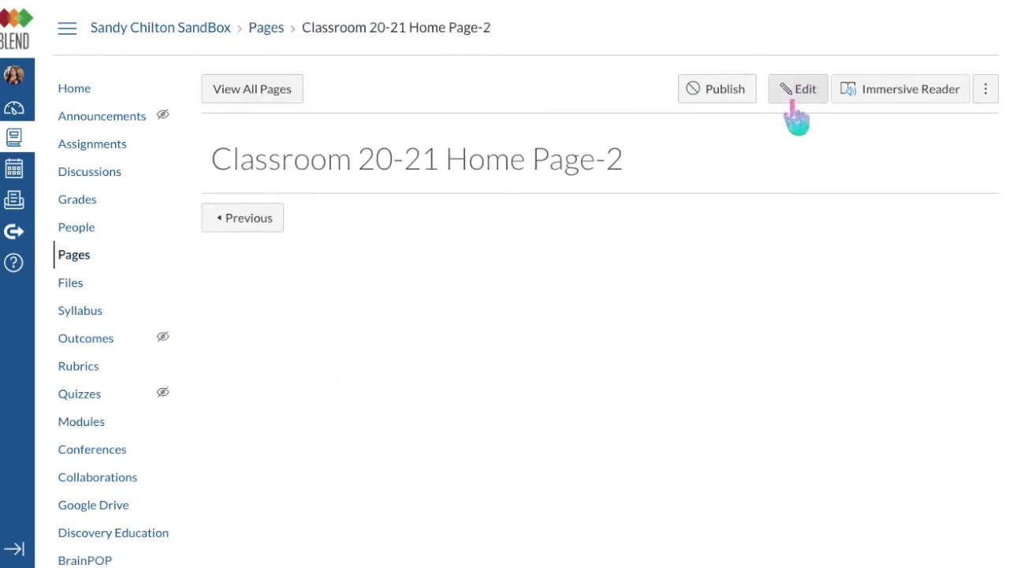
click(806, 94)
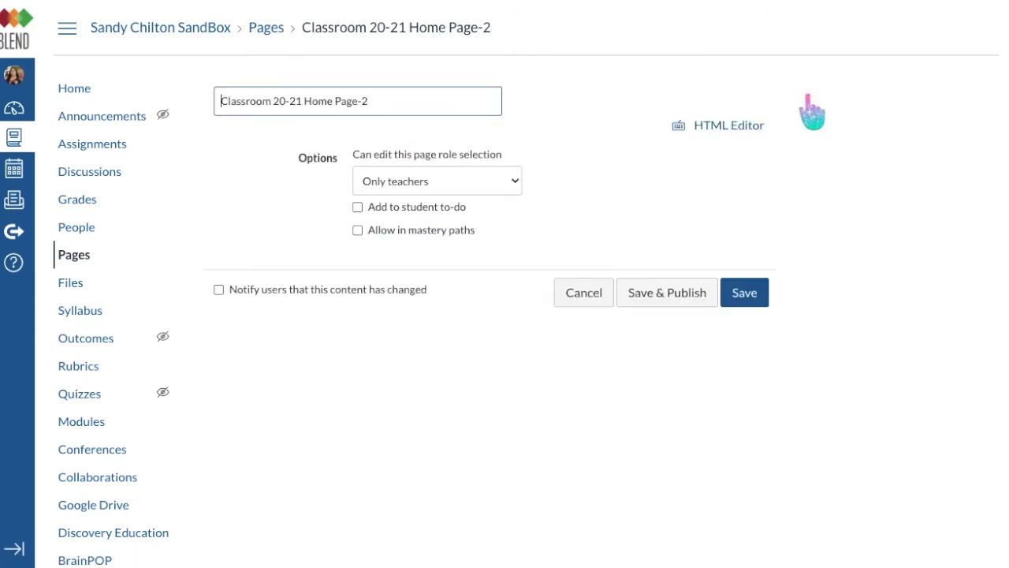
click(563, 259)
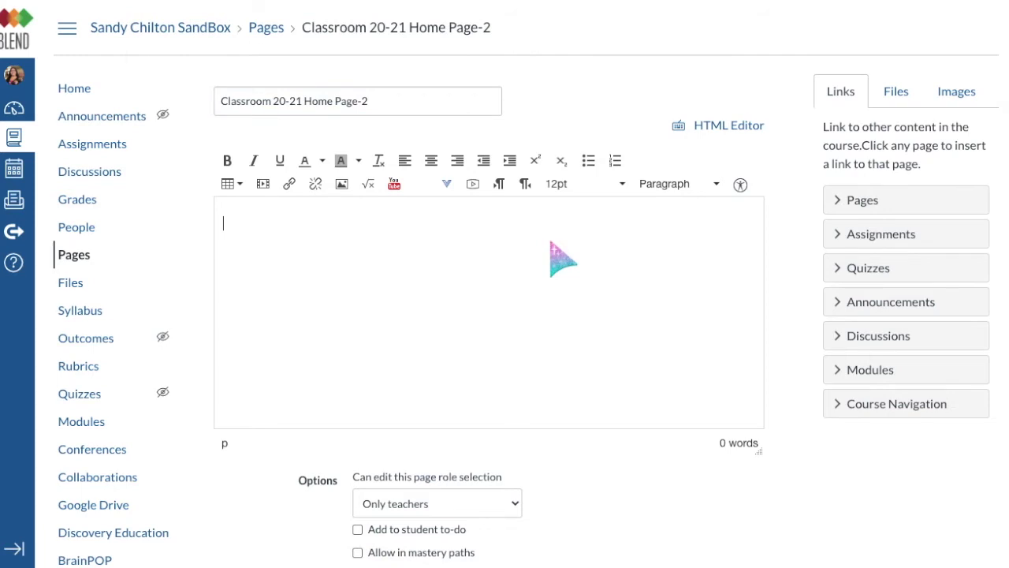
- Embed welcome.png from the Class Sample 1 course folder as the page's banner image
click(343, 194)
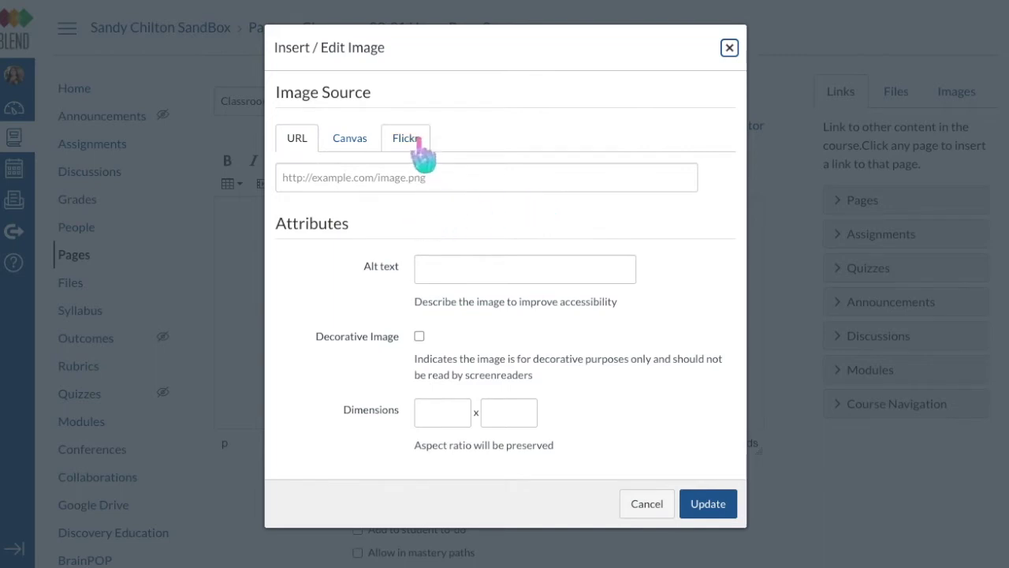
click(355, 158)
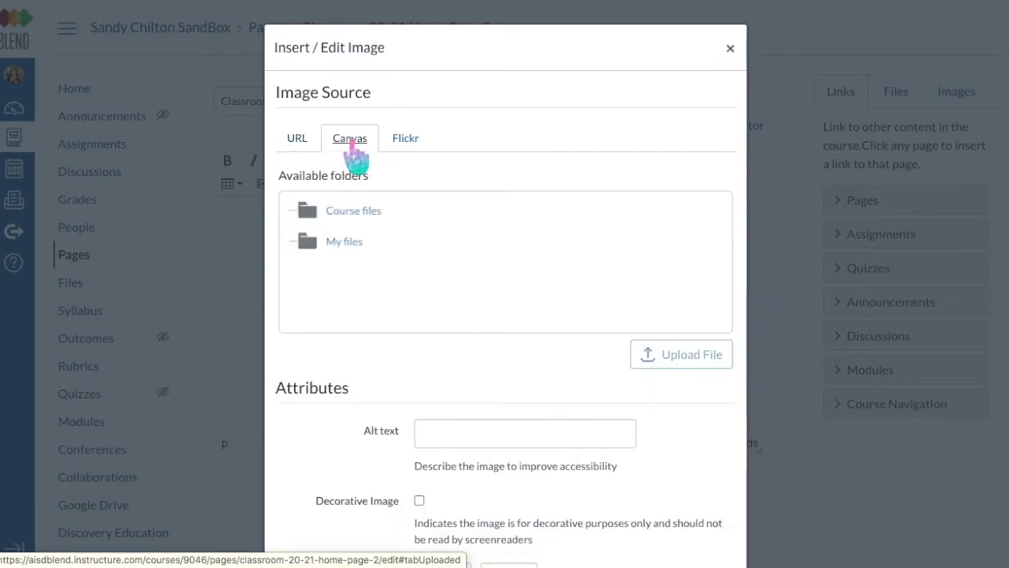
click(354, 211)
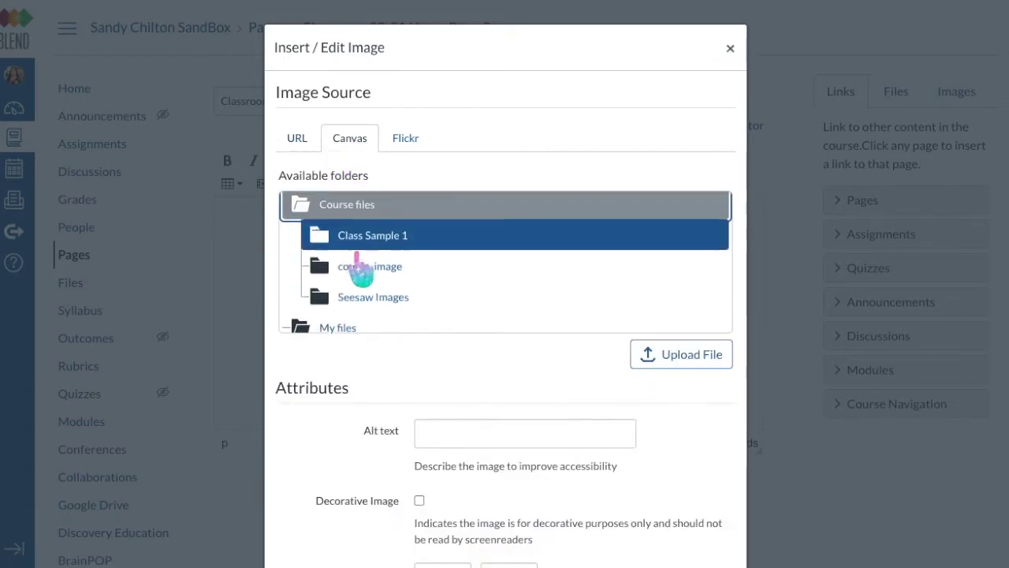
click(360, 245)
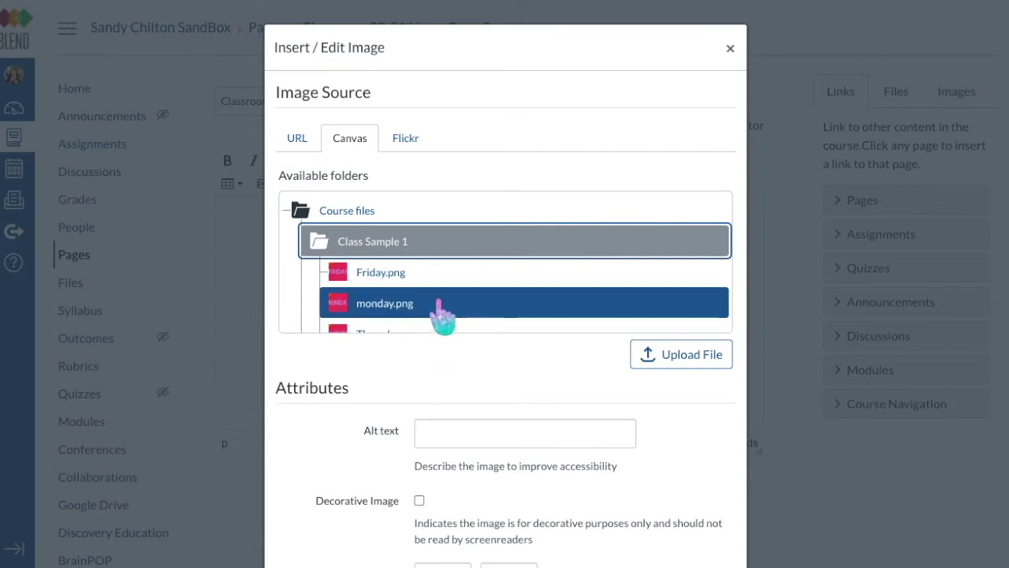
scroll(442, 317, down, 5)
scroll(442, 317, up, 1)
click(443, 315)
scroll(508, 433, down, 3)
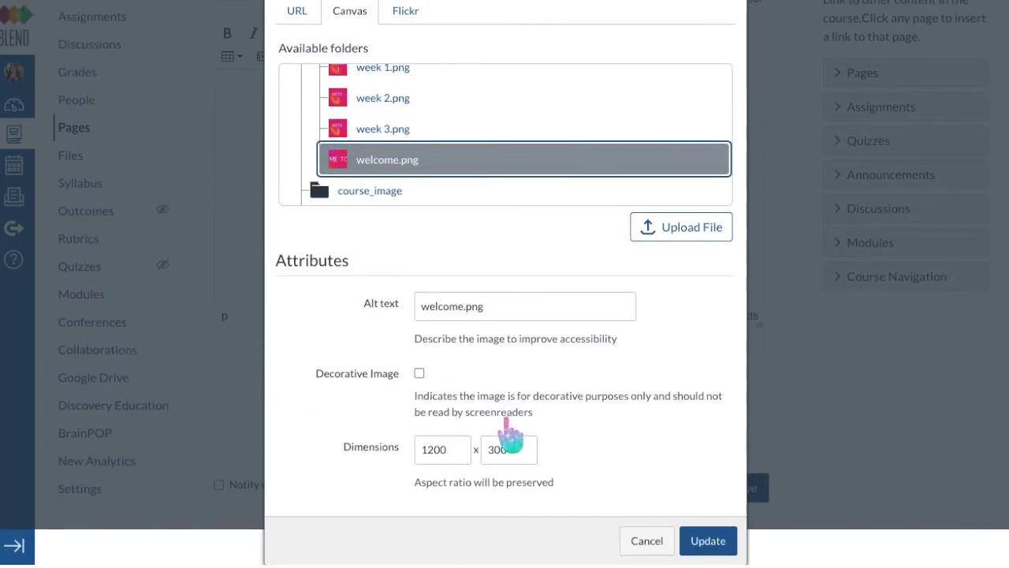
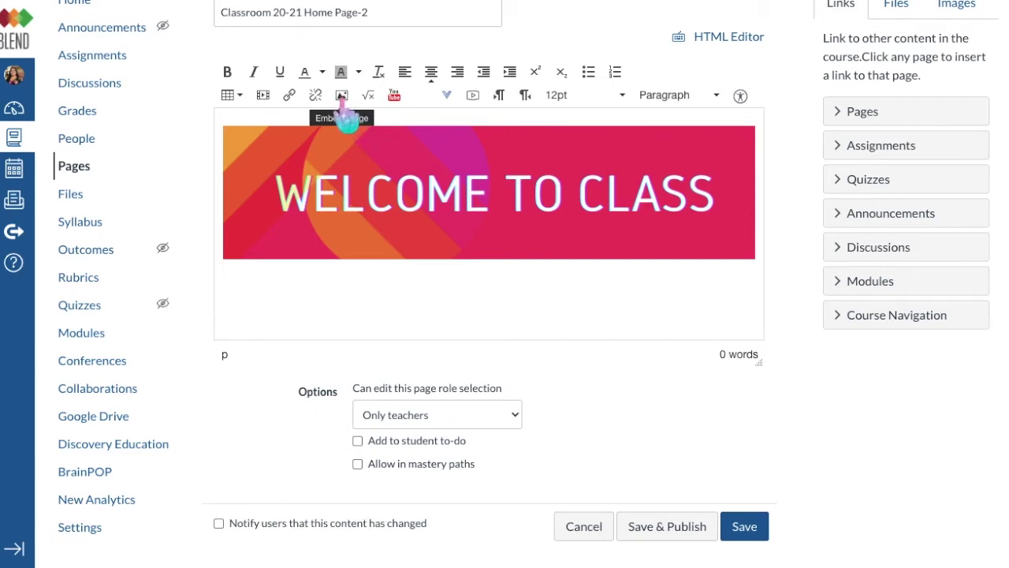
- Choose week 1.png from the Class Sample 1 course folder as the image to embed below the banner
click(341, 95)
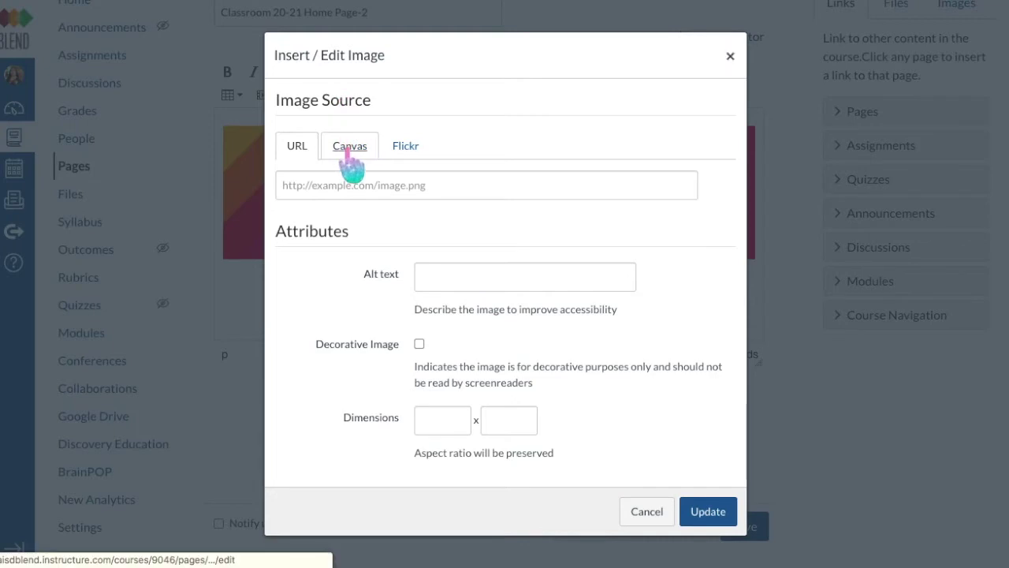
click(350, 148)
click(346, 219)
click(378, 281)
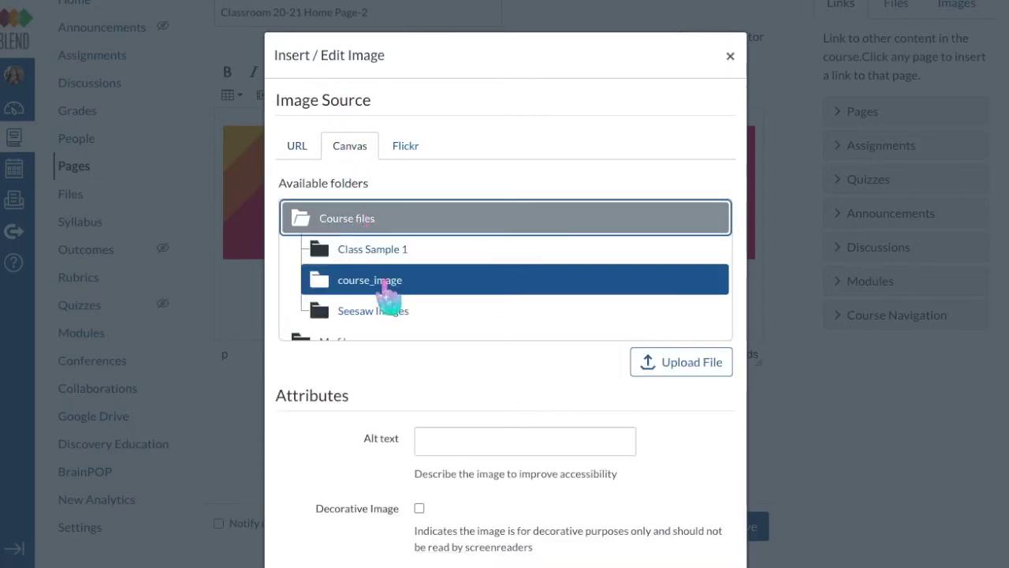
click(414, 251)
click(403, 303)
scroll(402, 319, down, 1)
scroll(401, 315, down, 2)
click(400, 268)
scroll(469, 404, down, 1)
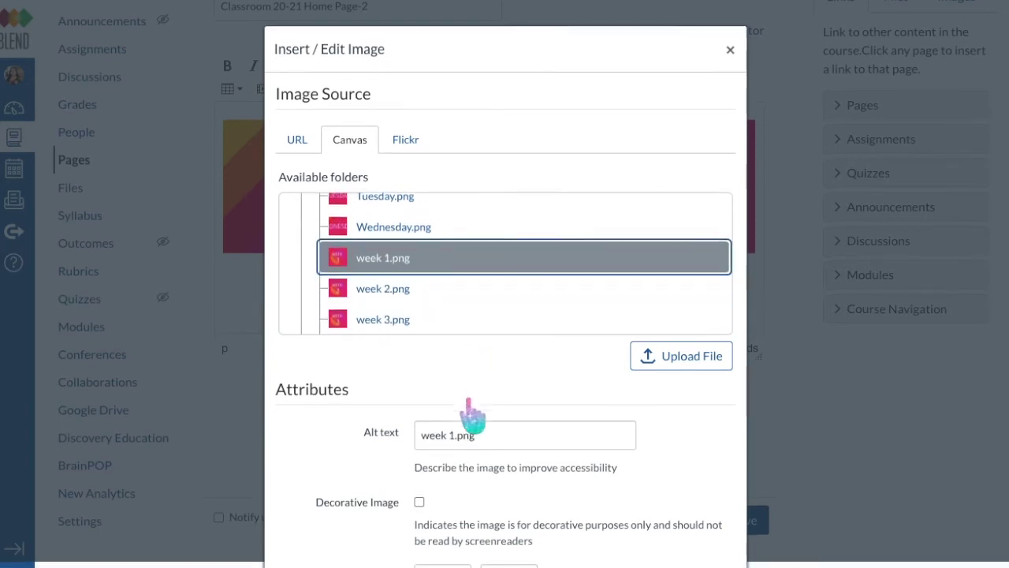
- Set the week 1 image's dimensions to 200 x 200 and insert it into the page
scroll(473, 416, down, 2)
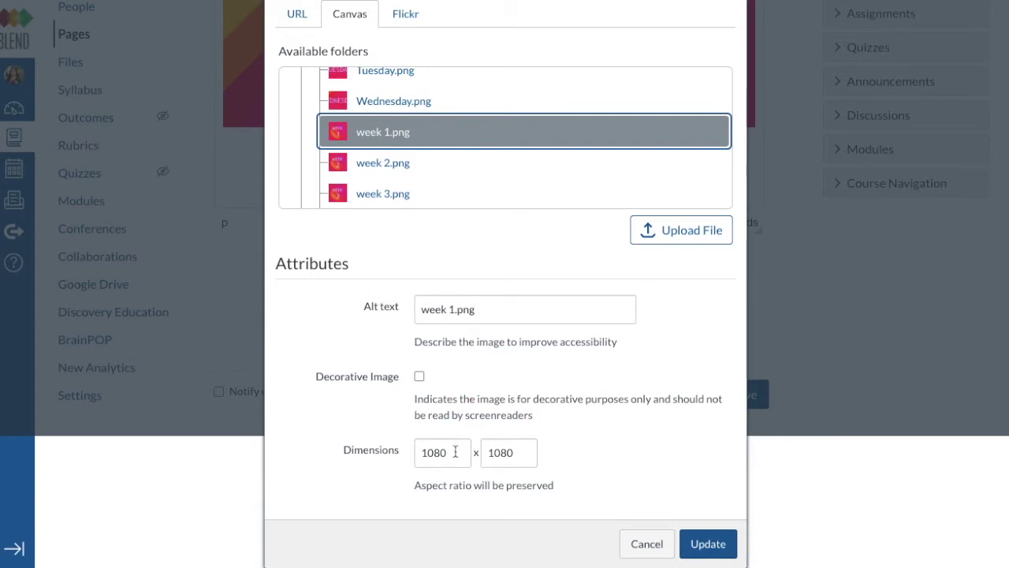
drag(454, 451, 402, 469)
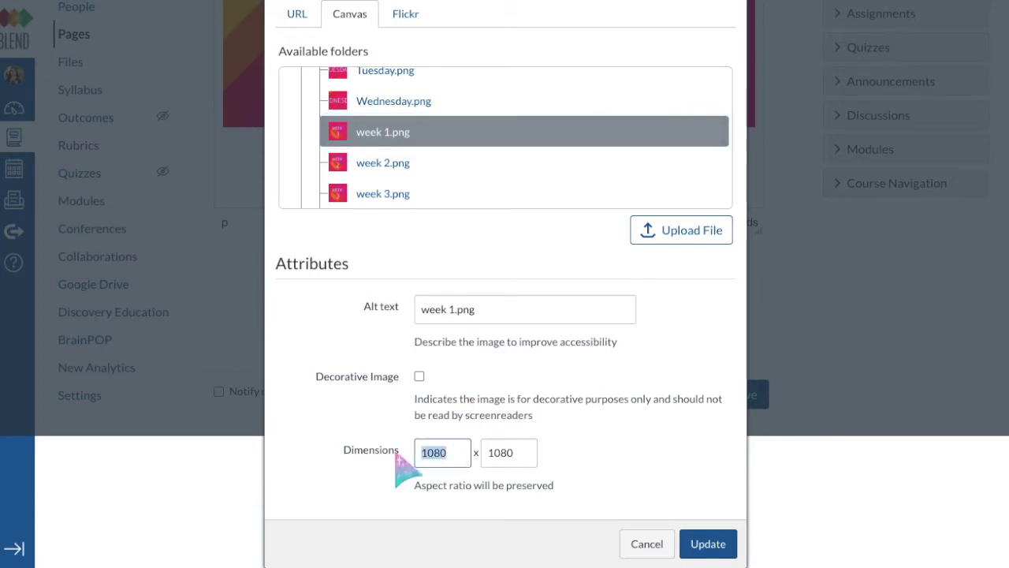
text(200)
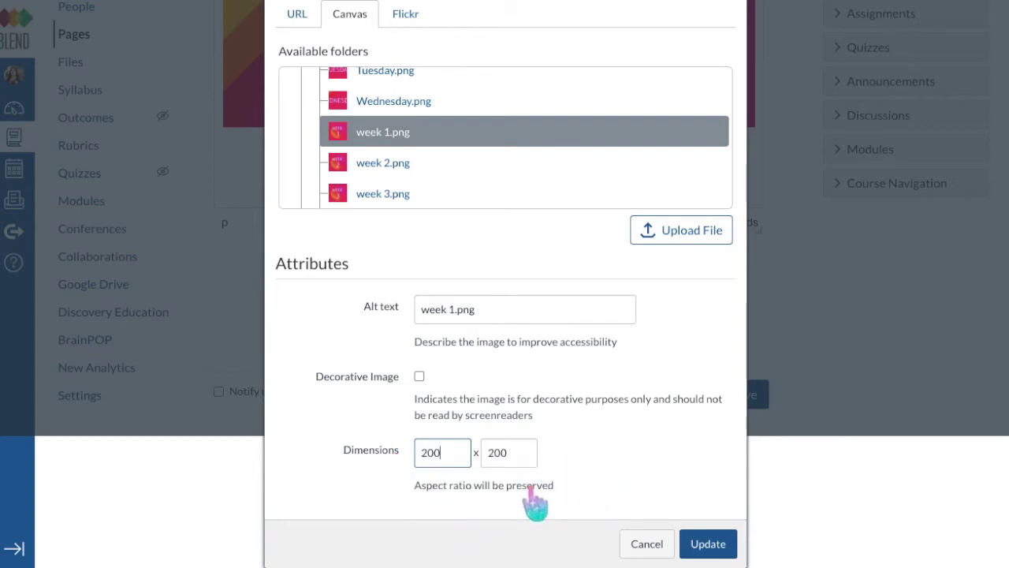
click(708, 544)
scroll(604, 310, down, 1)
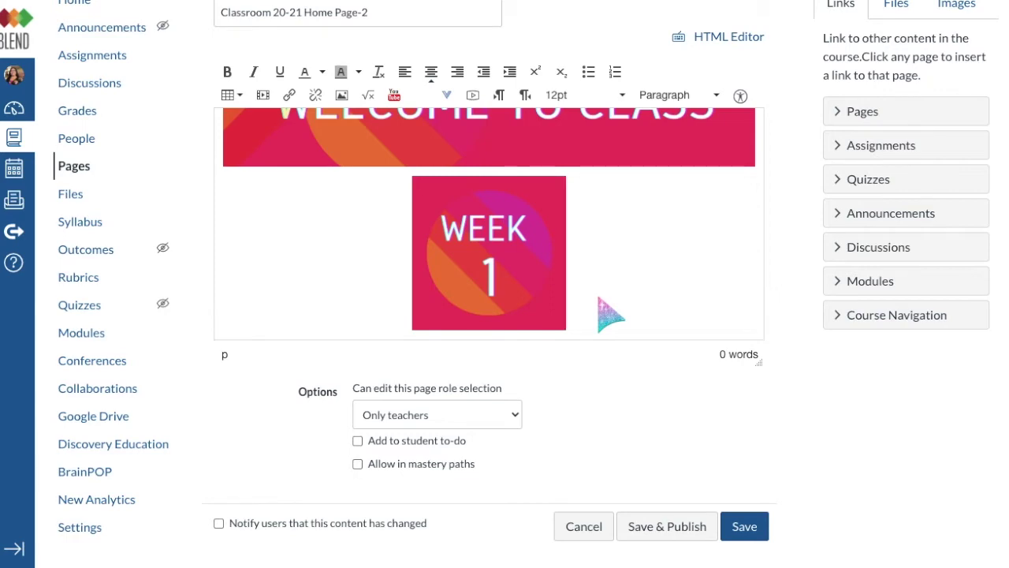
scroll(599, 300, down, 1)
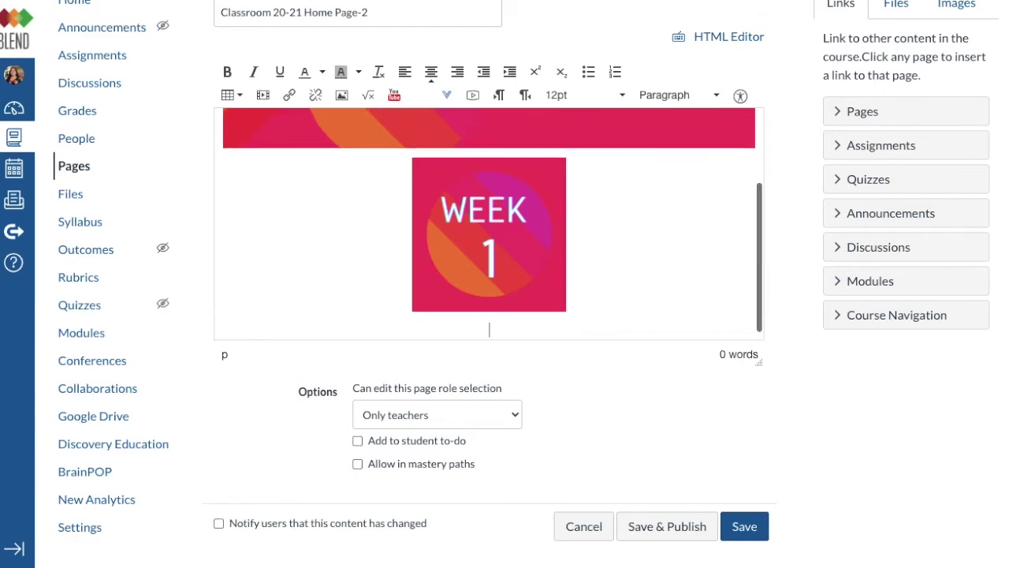
- Embed week 2.png from the Class Sample 1 course folder below the week 1 image with a width of 200
click(341, 95)
click(349, 179)
click(353, 252)
click(356, 282)
scroll(417, 343, down, 3)
scroll(418, 343, down, 2)
click(413, 292)
scroll(478, 439, down, 3)
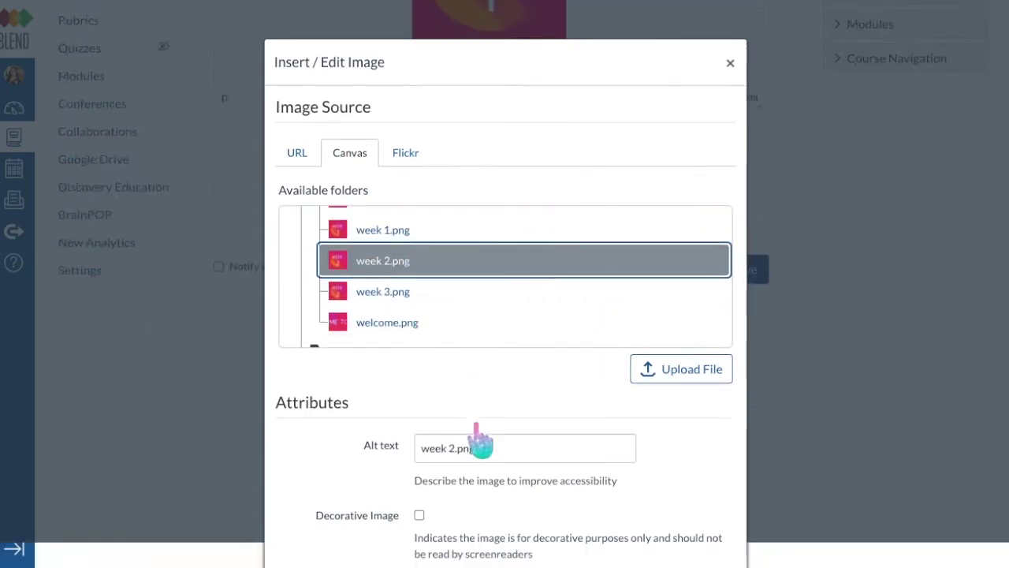
double_click(443, 452)
text(200)
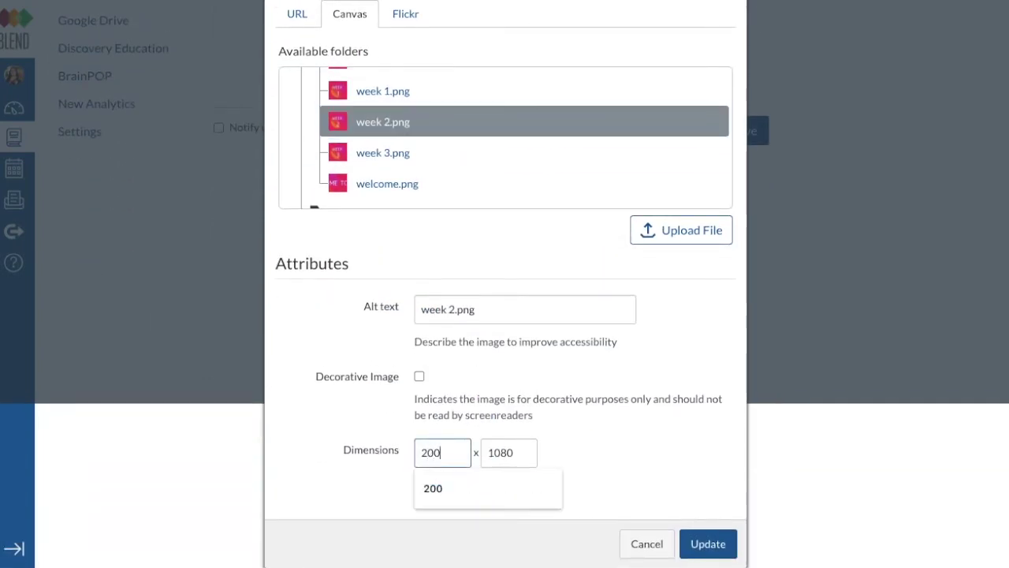
click(708, 543)
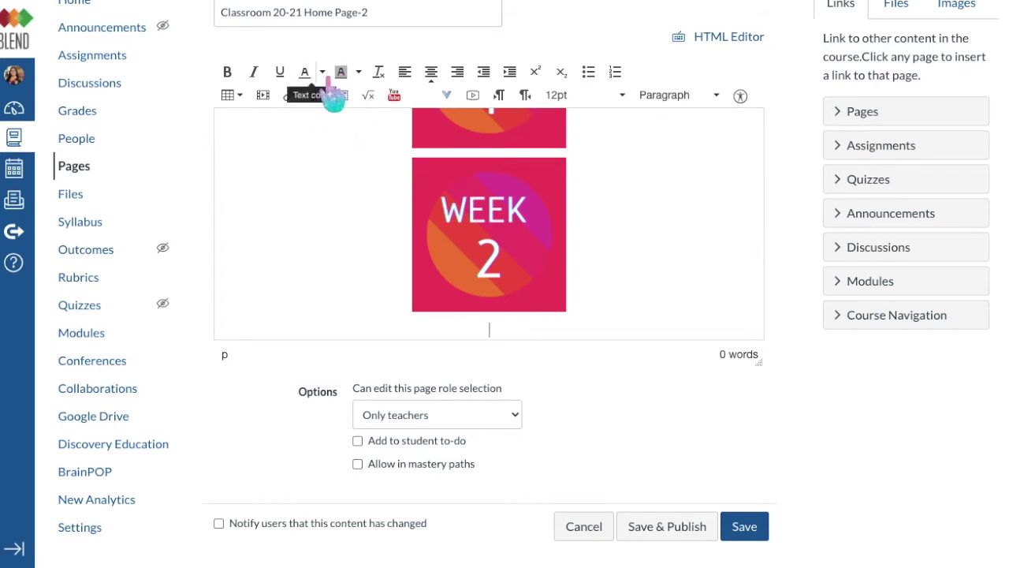
- Embed the week 3 image from the Class Sample 1 course folder below the week 2 image
click(341, 97)
click(355, 178)
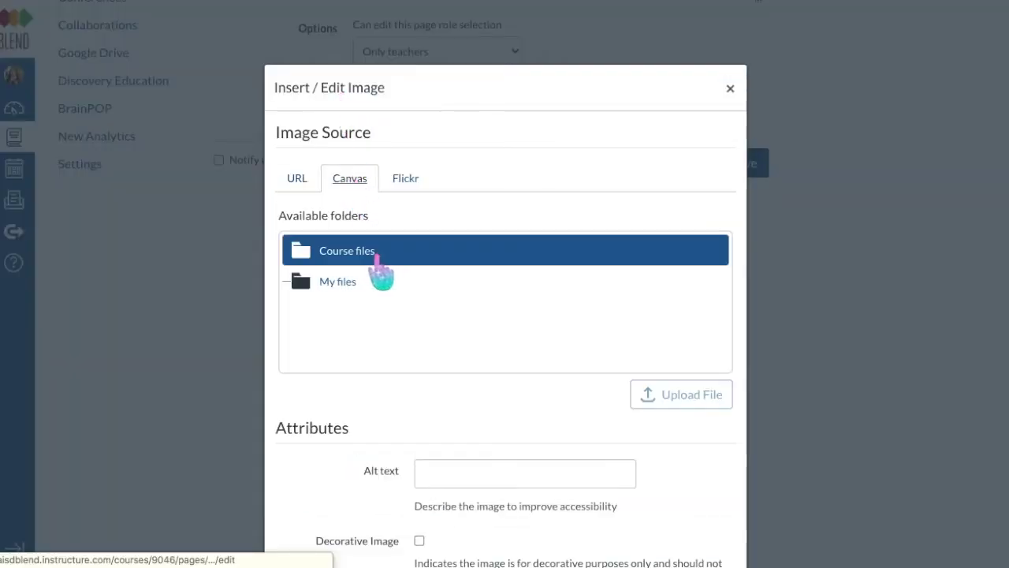
click(378, 256)
right_click(376, 284)
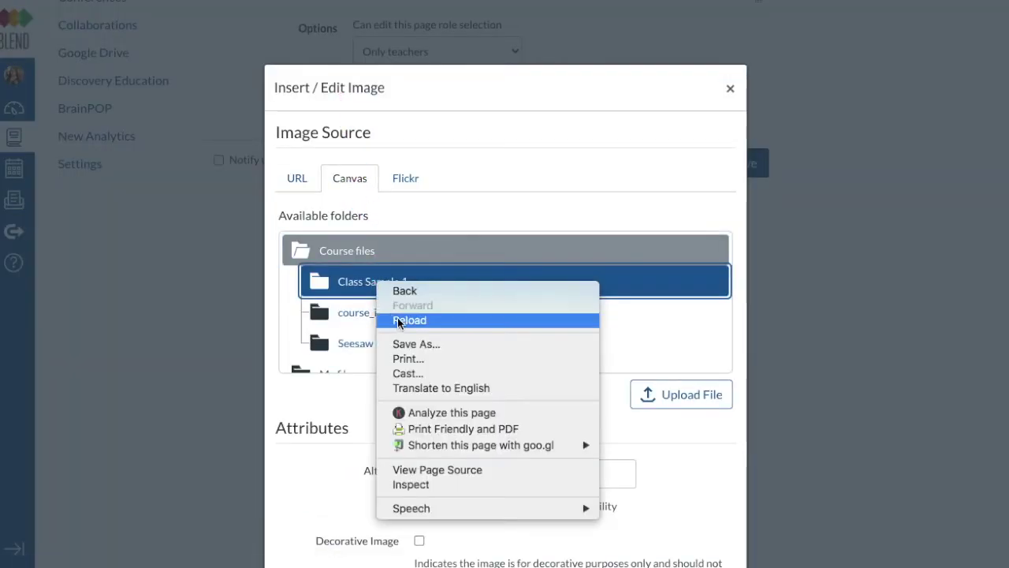
click(360, 292)
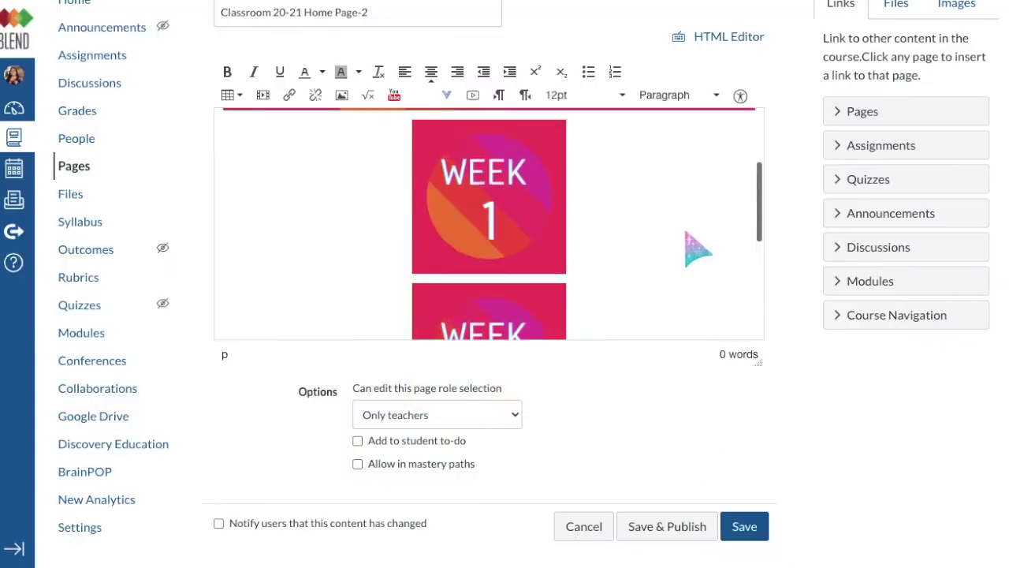
- Check the embedded images in the editor, save the page and look over the saved version
scroll(698, 247, up, 3)
scroll(690, 243, down, 4)
scroll(698, 249, down, 3)
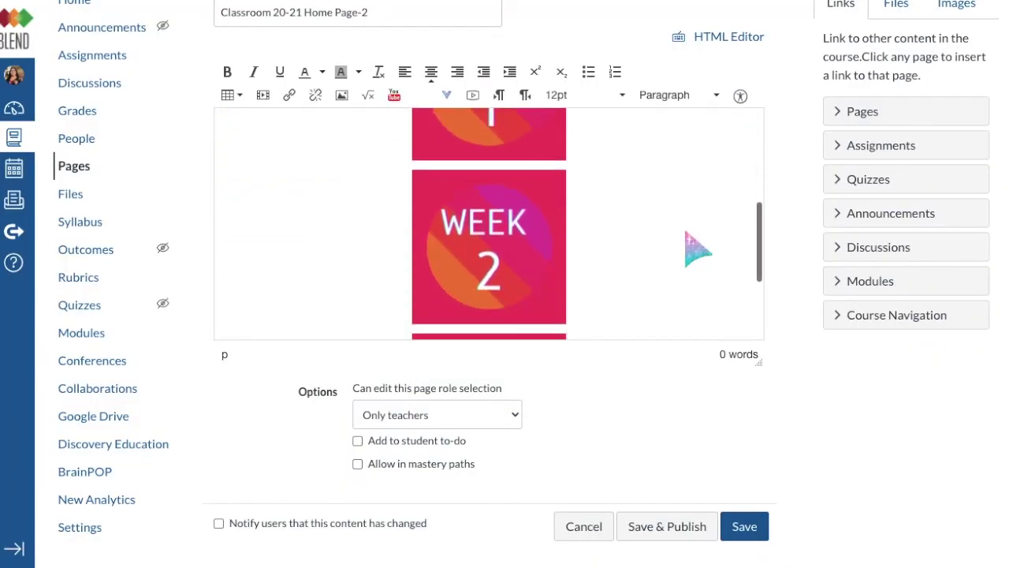
click(753, 535)
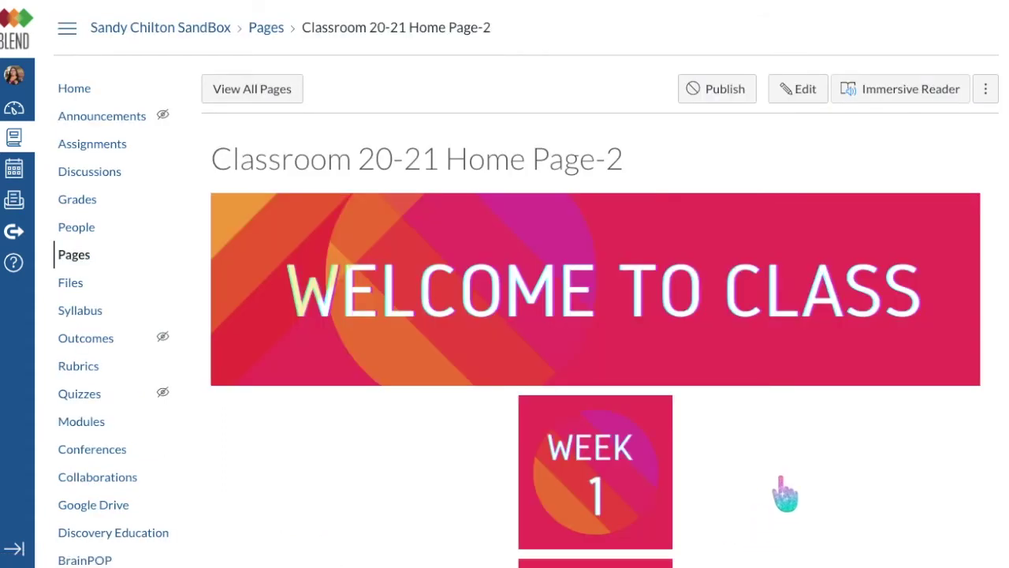
scroll(785, 494, down, 5)
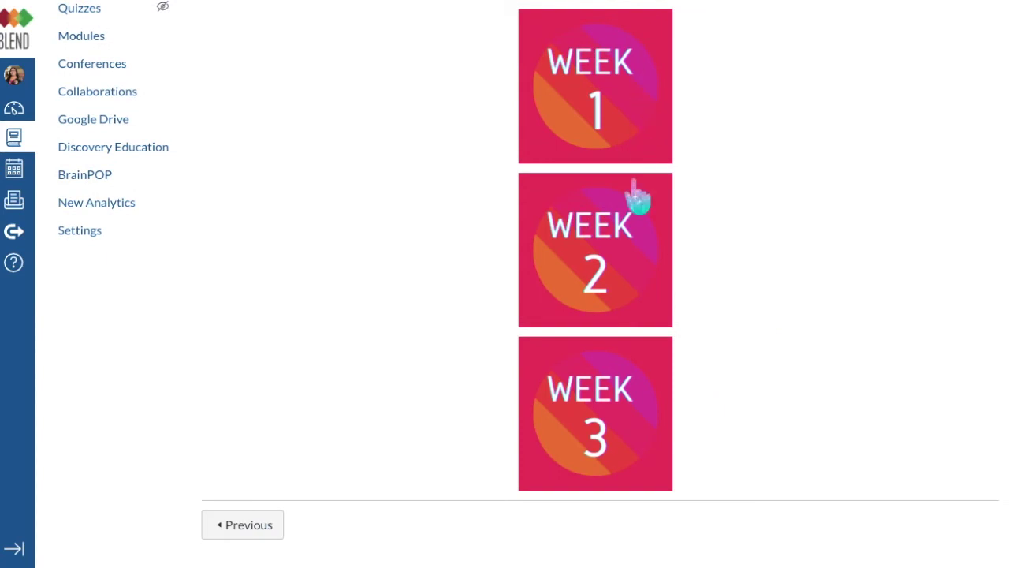
scroll(842, 286, up, 5)
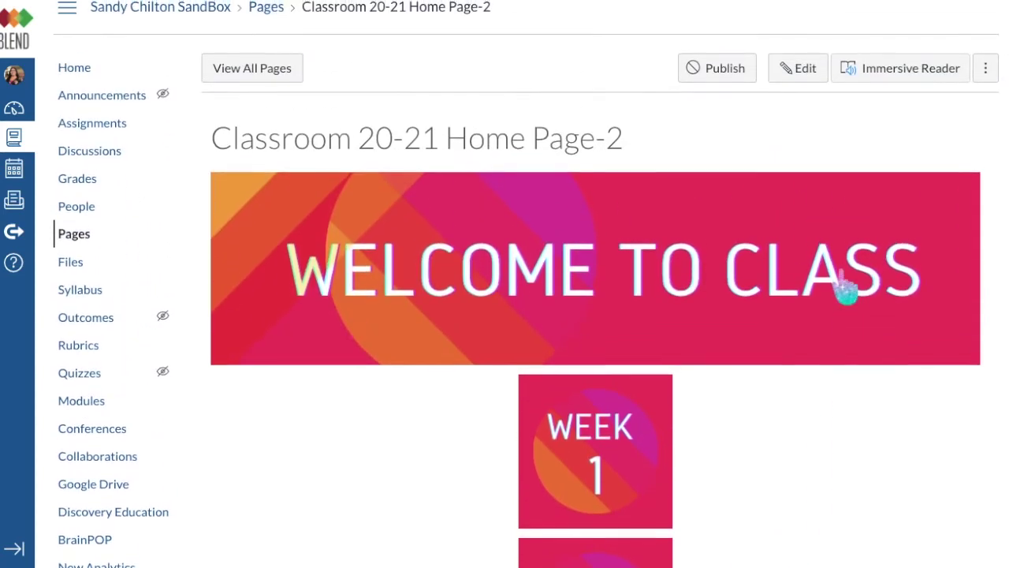
- Reopen the home page for editing, check the arrangement of the three week images and save the page
click(807, 79)
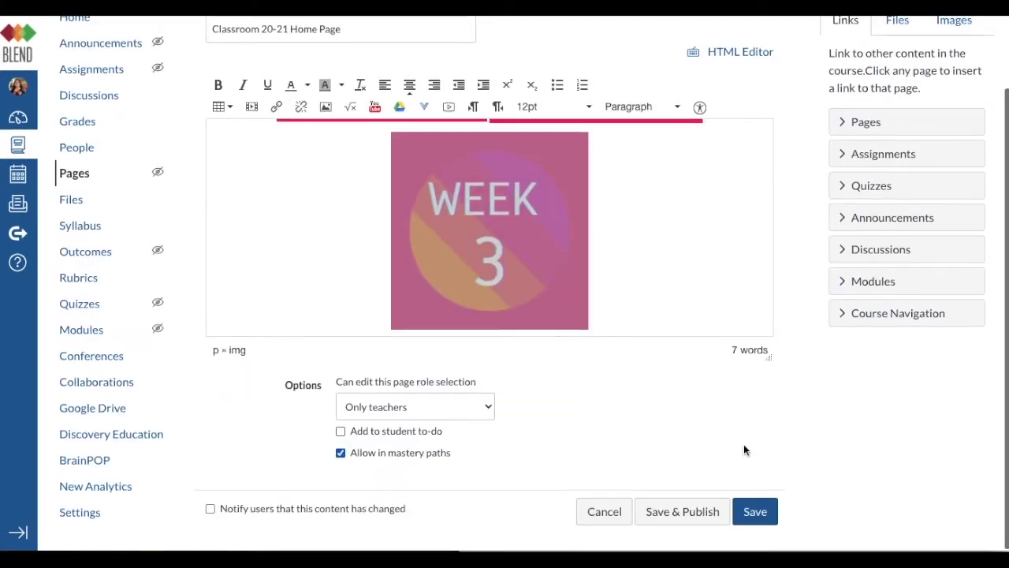
scroll(709, 214, up, 5)
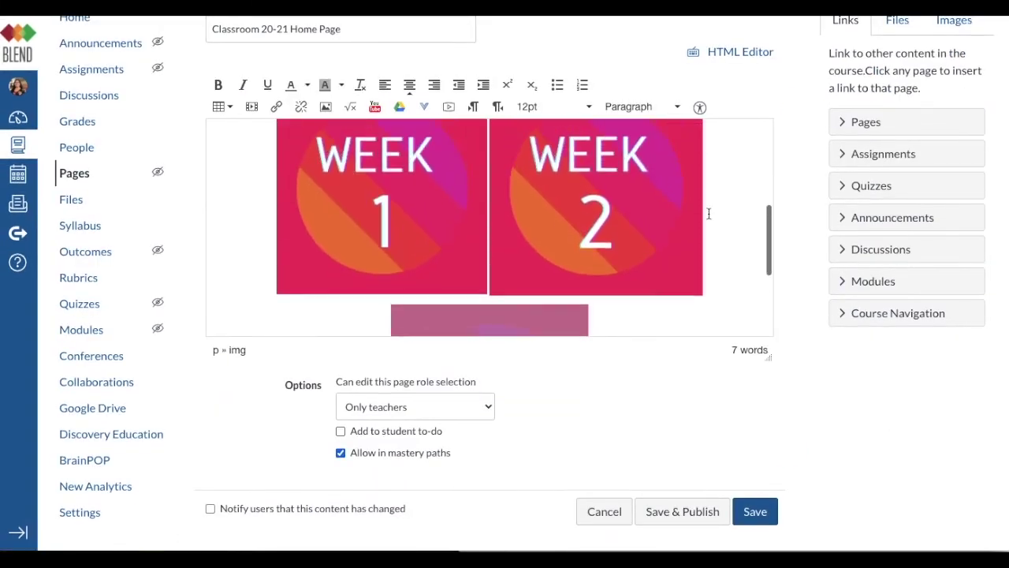
scroll(709, 214, down, 2)
scroll(709, 214, up, 3)
scroll(709, 220, down, 5)
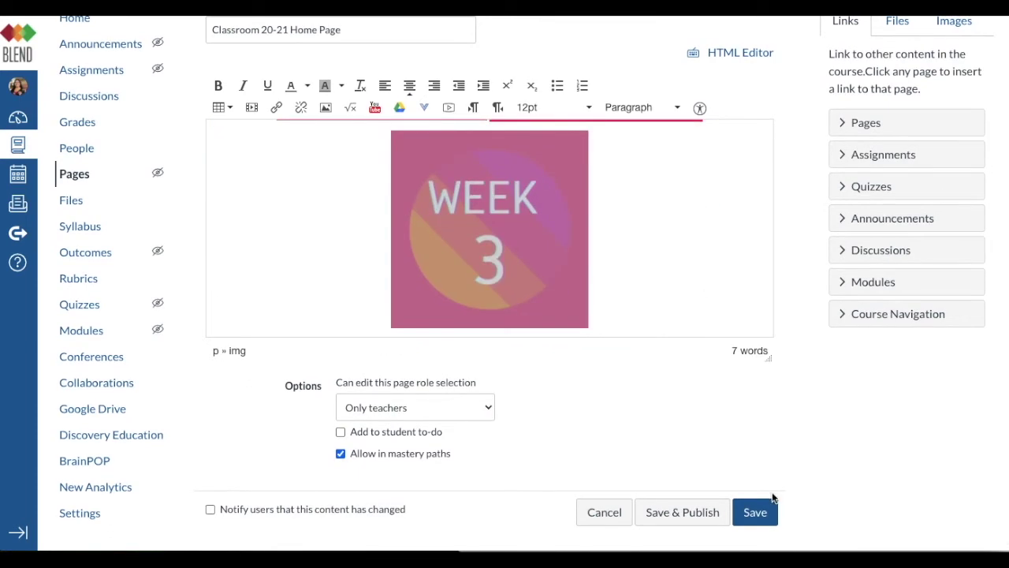
click(768, 517)
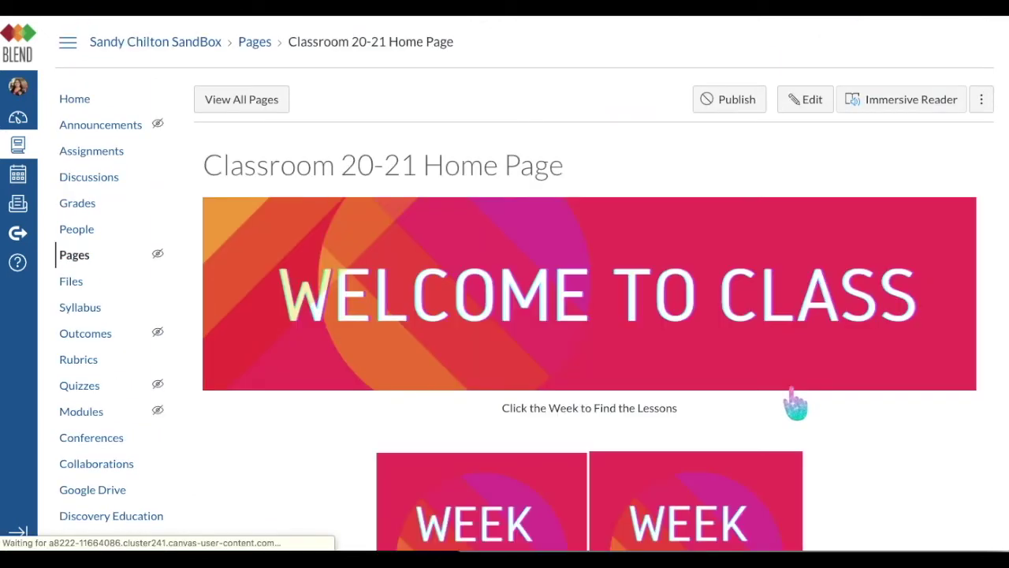
- Review the saved home page's banner, caption and week image layout
scroll(795, 406, down, 3)
scroll(793, 398, down, 3)
scroll(538, 263, up, 1)
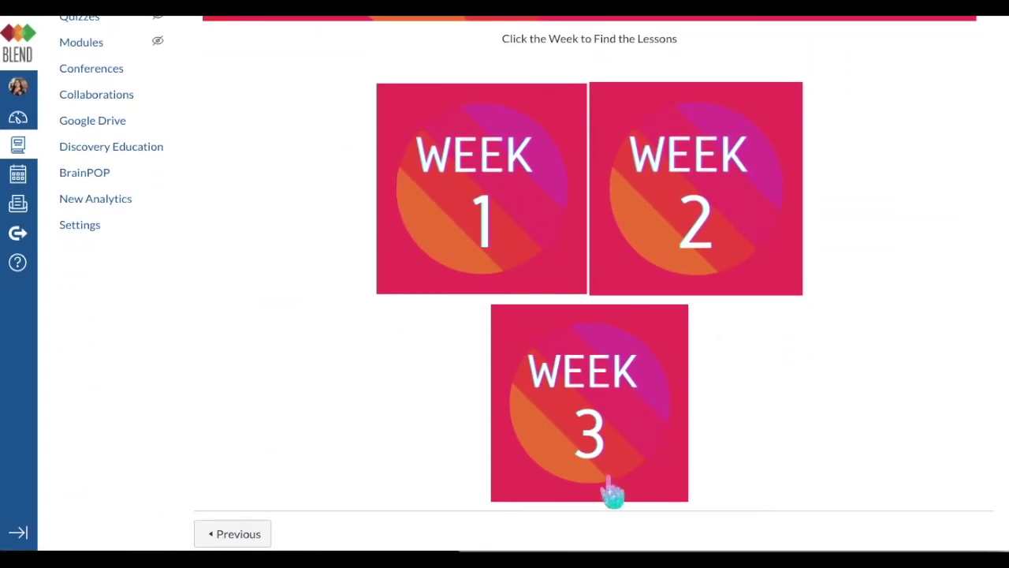
scroll(613, 473, up, 2)
scroll(775, 307, up, 1)
scroll(775, 307, down, 2)
scroll(775, 306, up, 3)
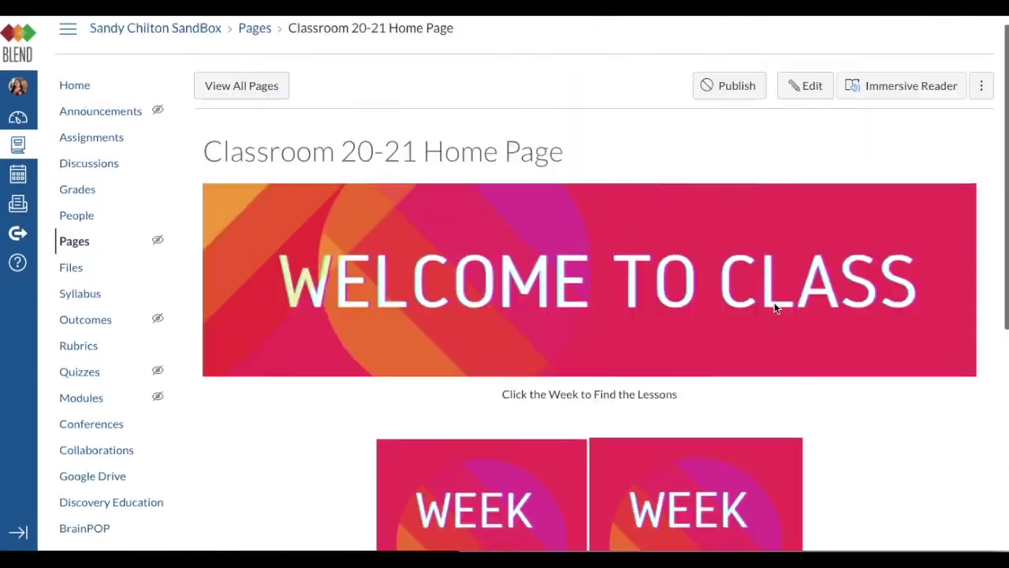
- Reopen the home page for editing and add a space between the week 1 and week 2 images
click(812, 102)
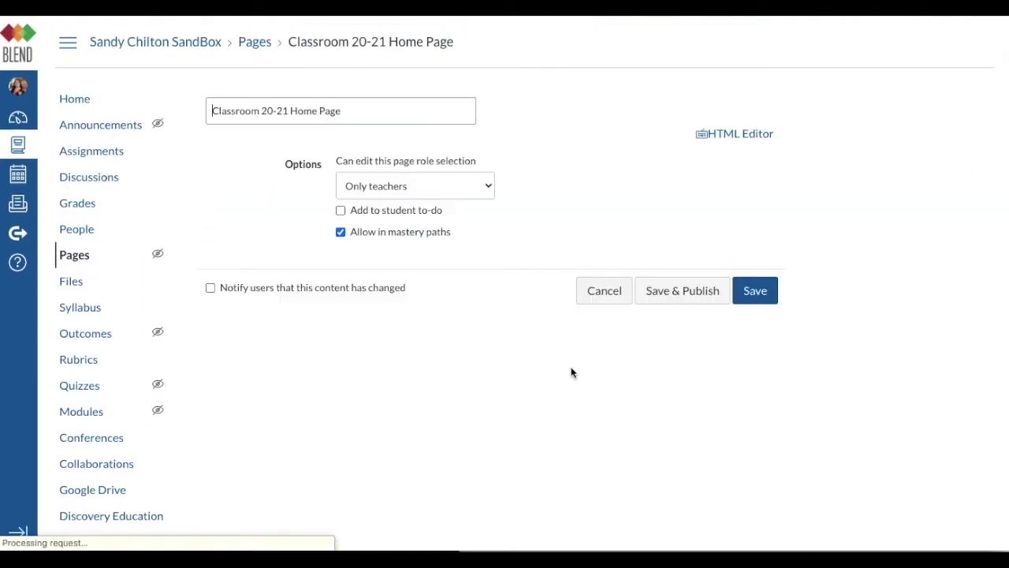
scroll(510, 333, down, 2)
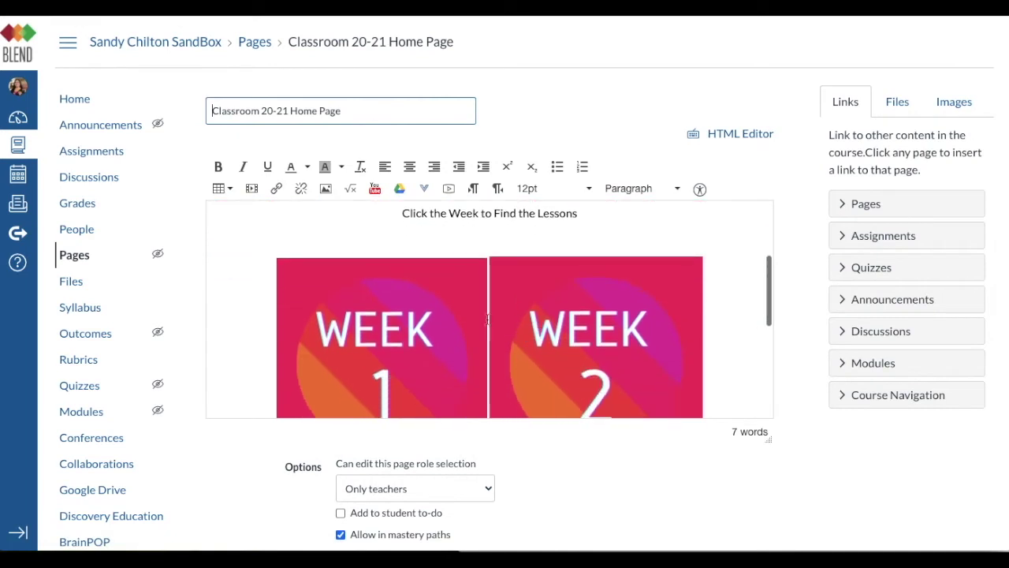
click(497, 337)
click(486, 363)
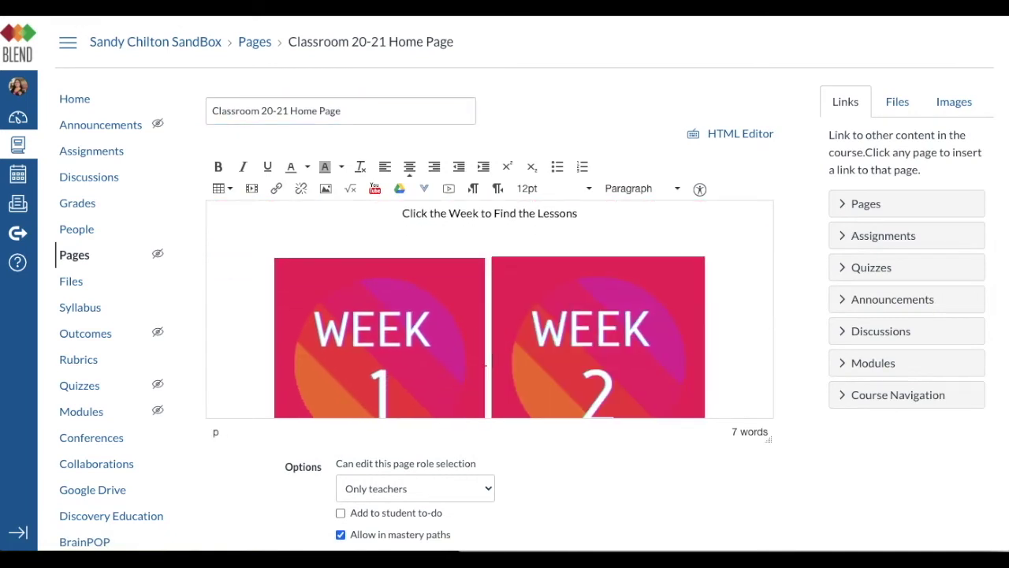
click(497, 347)
- Select the week 1 image and list the existing course pages available as link targets
scroll(497, 349, down, 2)
scroll(497, 350, up, 1)
click(413, 315)
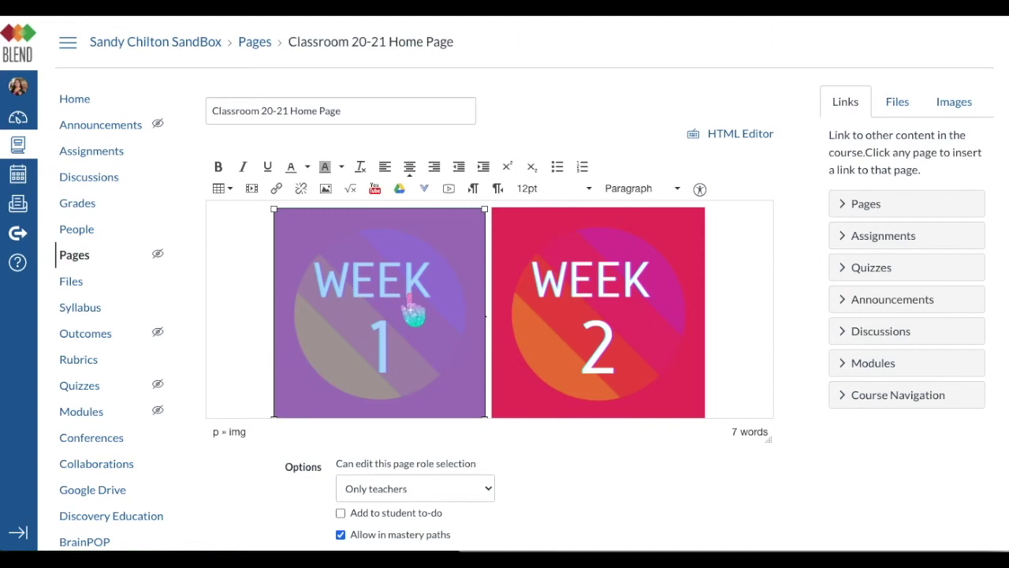
click(260, 303)
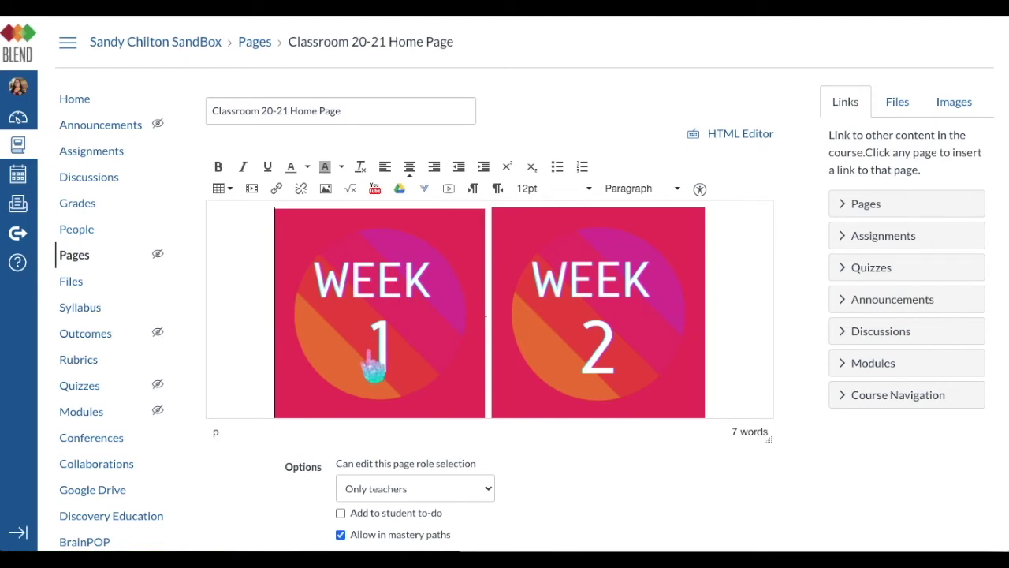
click(392, 371)
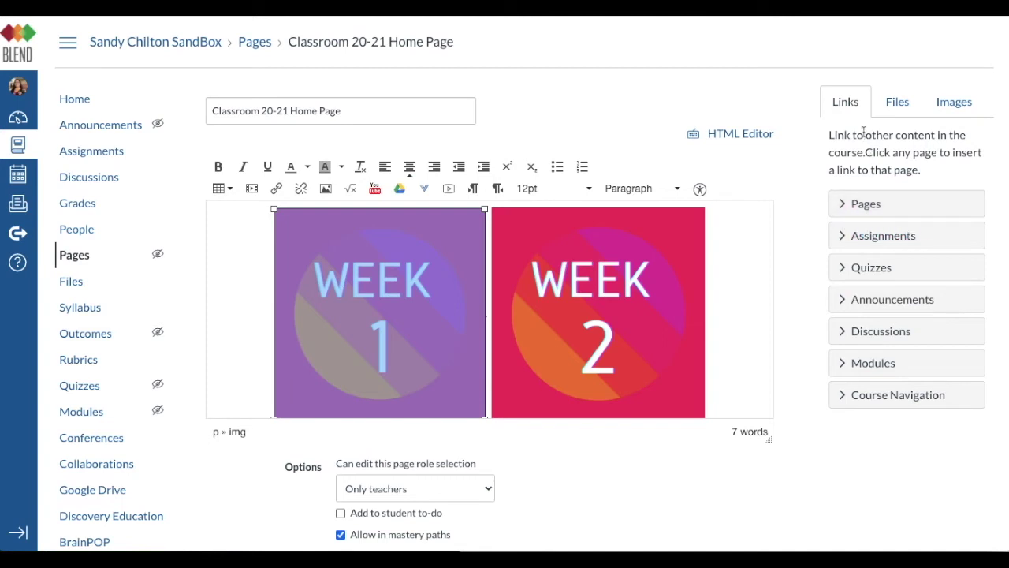
click(852, 206)
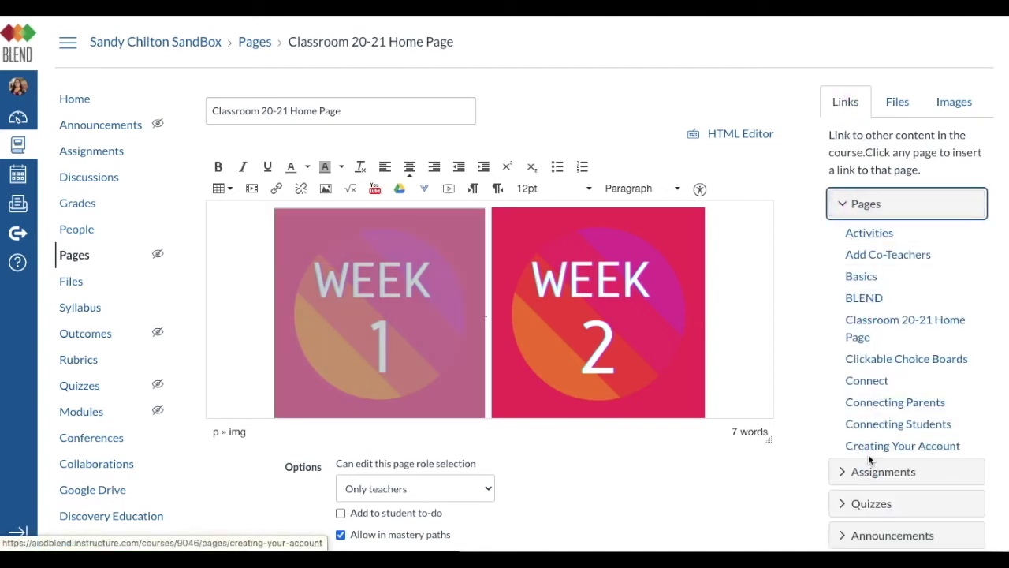
scroll(871, 402, down, 10)
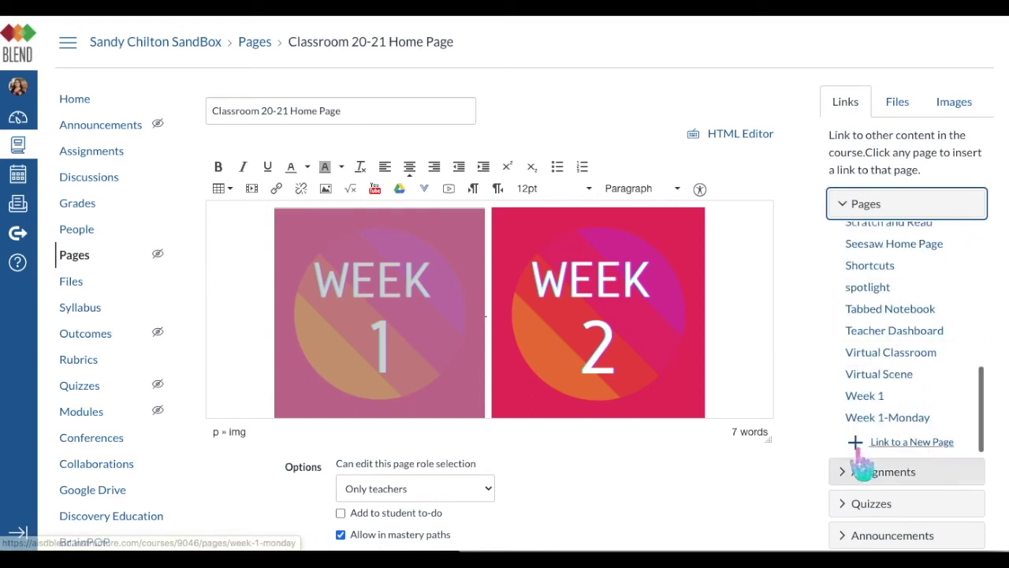
- Link the selected week 1 image to a new course page named "Class 20-21 Week 1"
click(915, 443)
text(W)
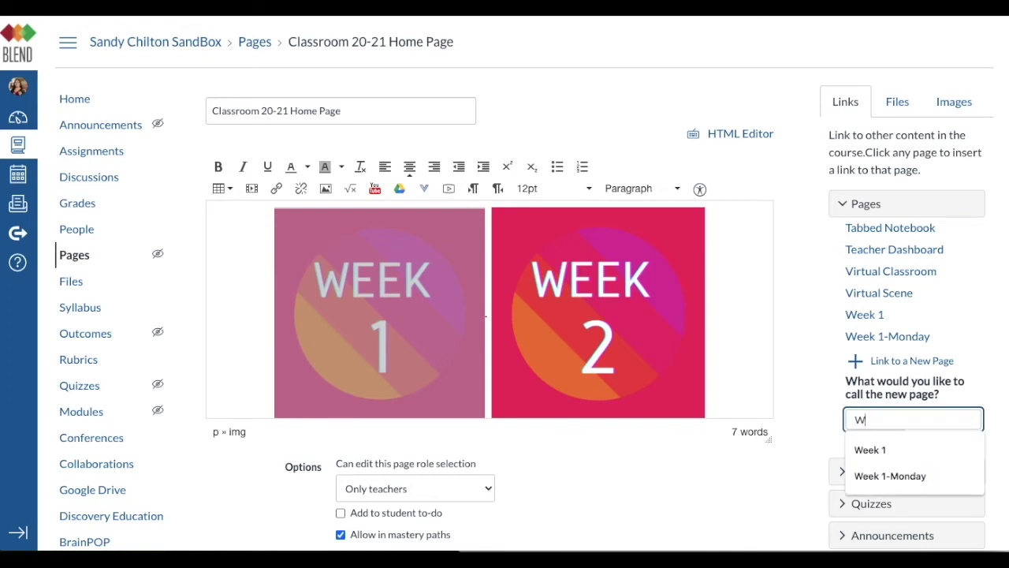
text(eek 1- C)
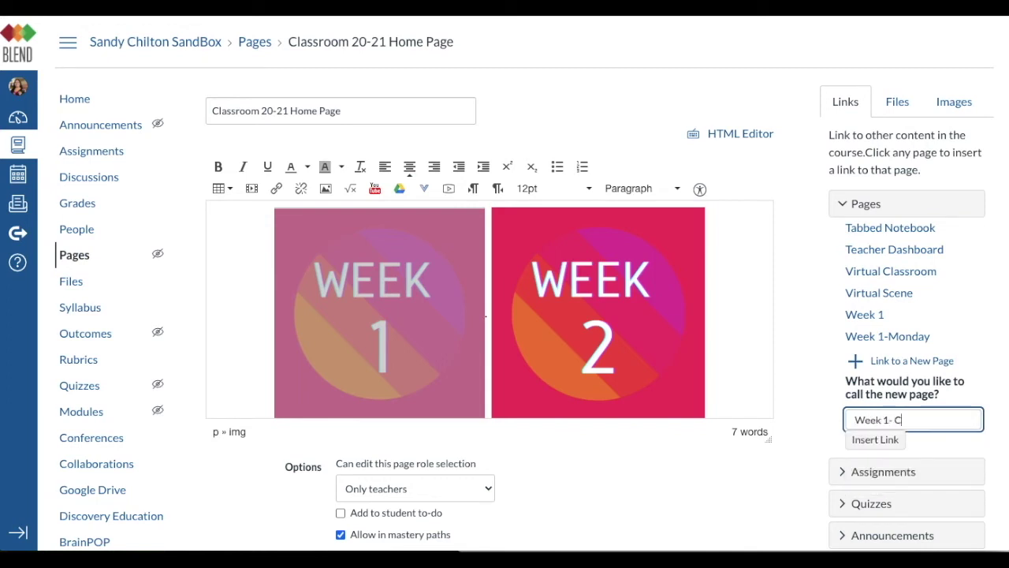
text( W)
key(BackSpace)
text(Cla)
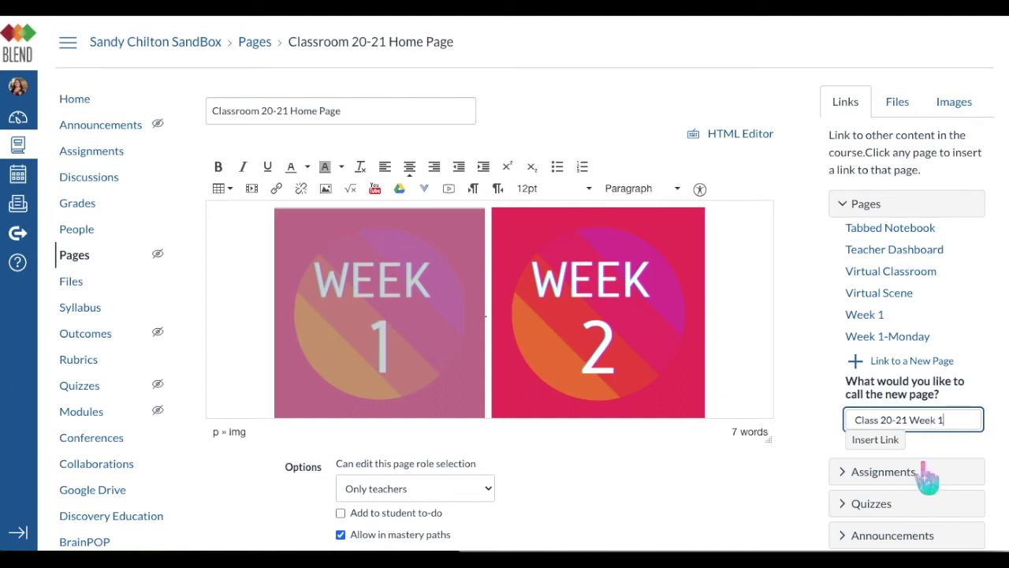
click(879, 441)
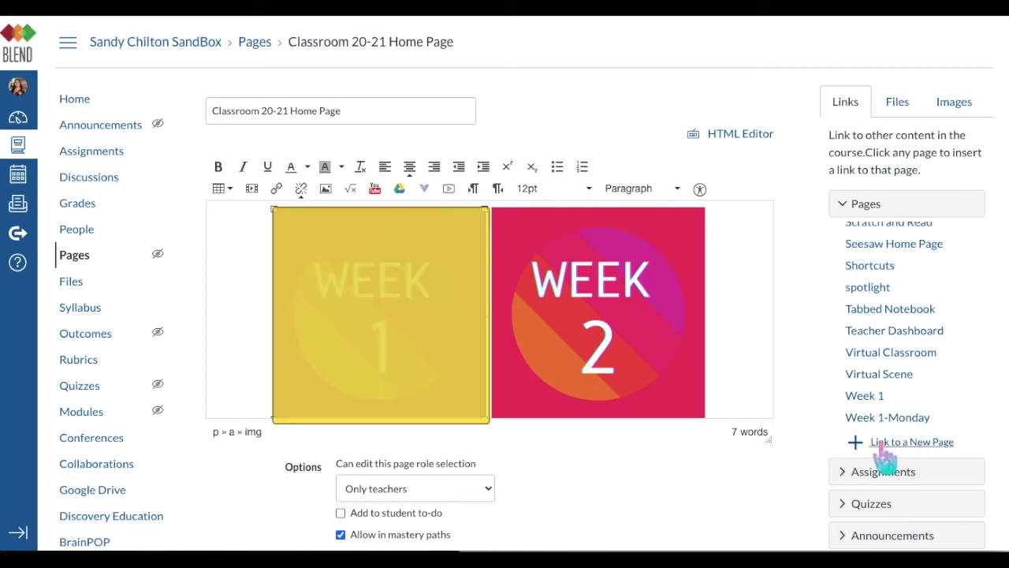
- Link the week 2 image to a new course page named "Class 20-21 Week 2"
click(645, 377)
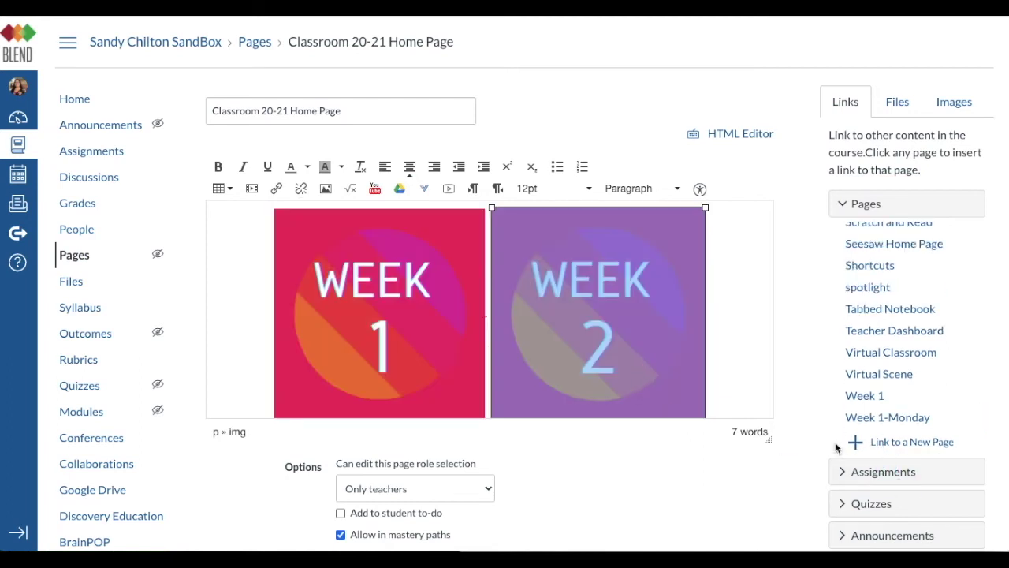
click(906, 443)
text(Class 20-21 Week)
click(918, 449)
key(BackSpace)
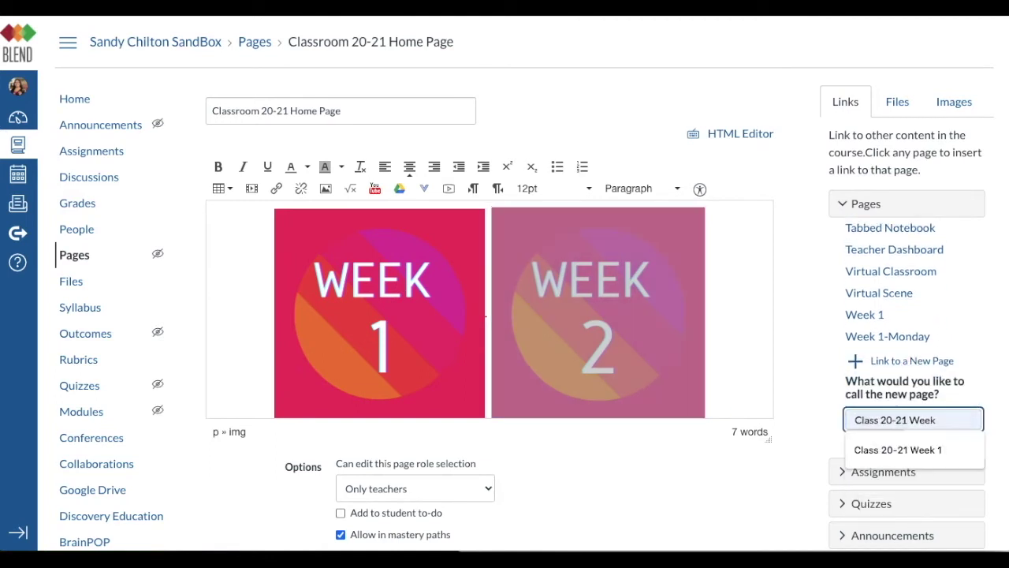
text(2)
click(879, 440)
- Link the week 3 image to a new course page named "Class 20-21 Week 3"
scroll(656, 332, down, 2)
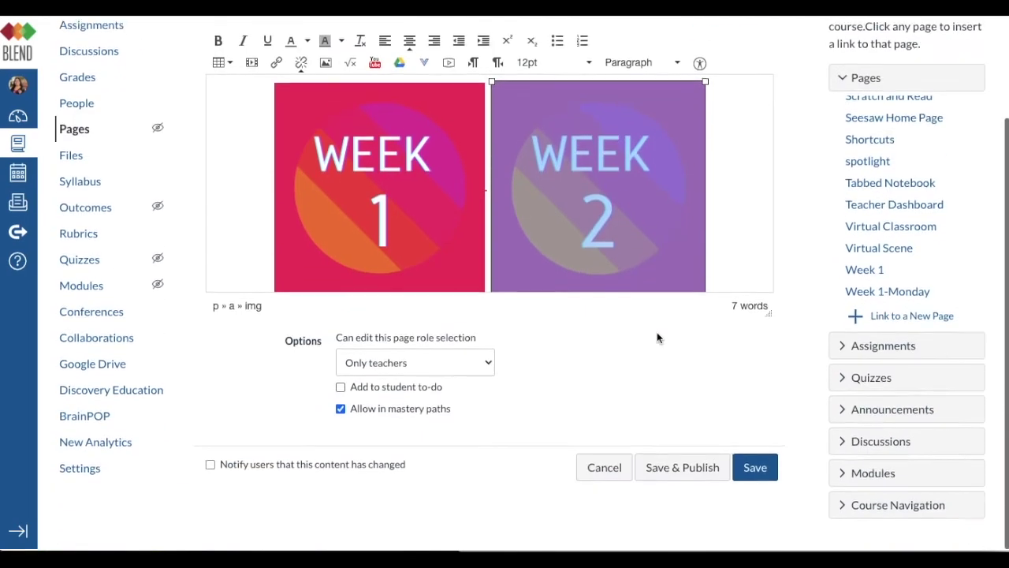
scroll(744, 191, down, 3)
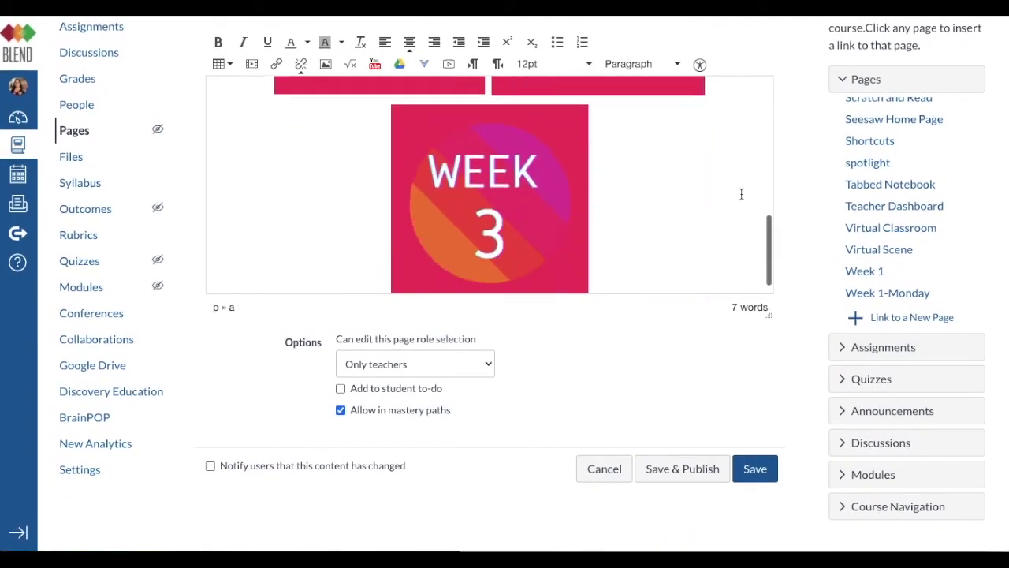
click(501, 188)
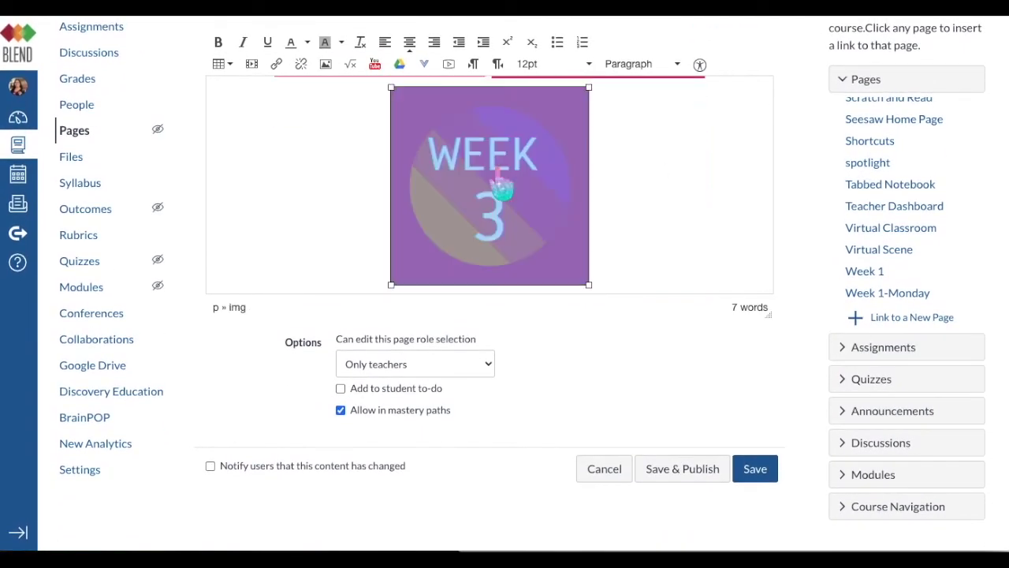
click(875, 317)
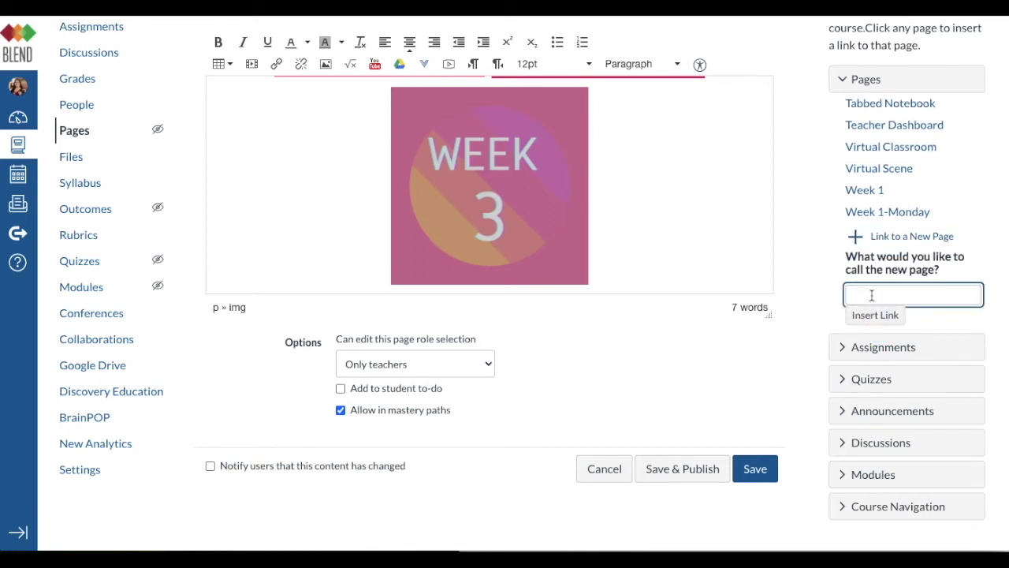
text(Class 20-21 Week 1)
click(894, 327)
key(BackSpace)
text(3)
click(870, 313)
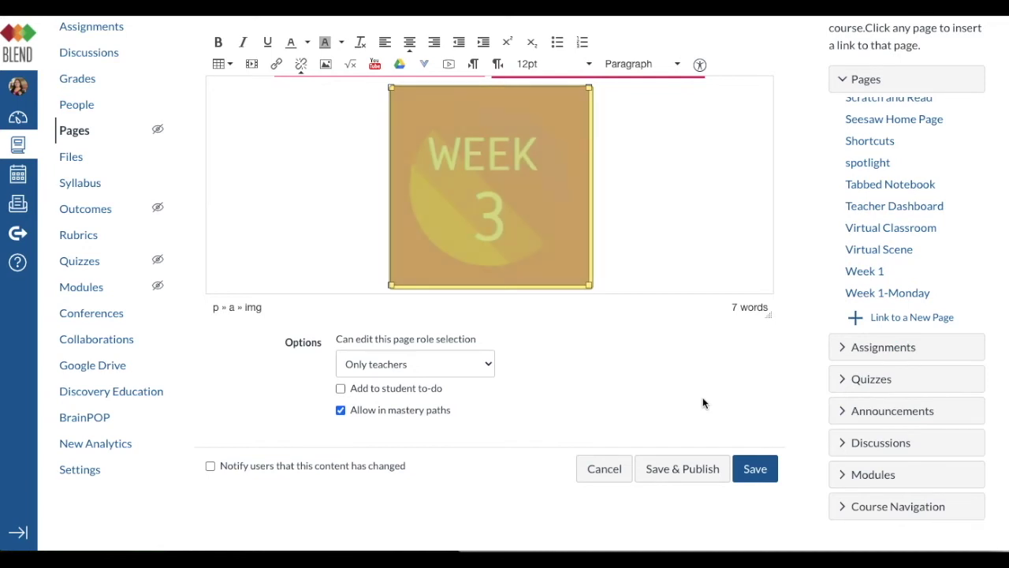
- Save the home page and follow the week 1 image's link to its new page
click(766, 472)
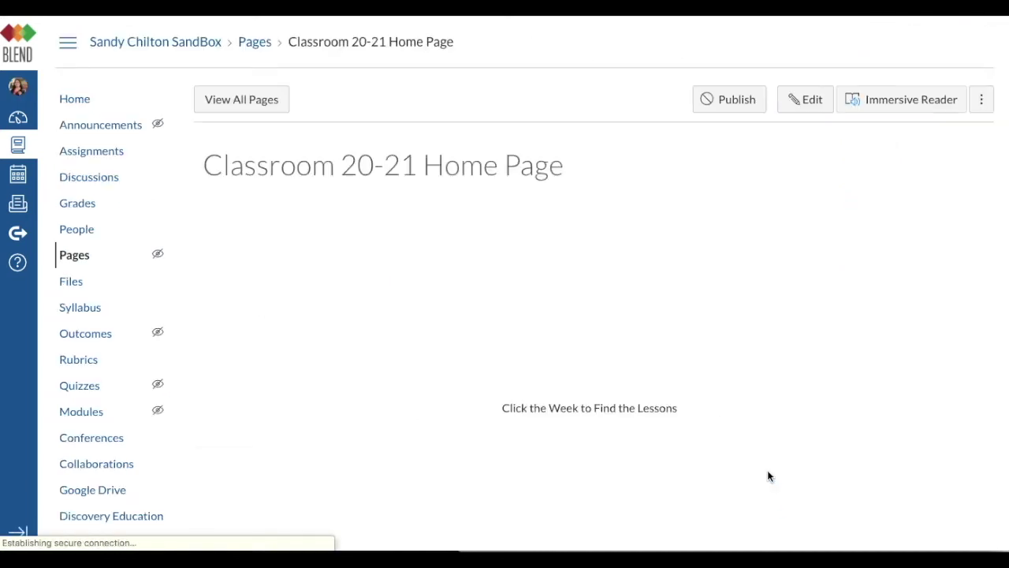
scroll(767, 470, down, 5)
scroll(767, 469, up, 2)
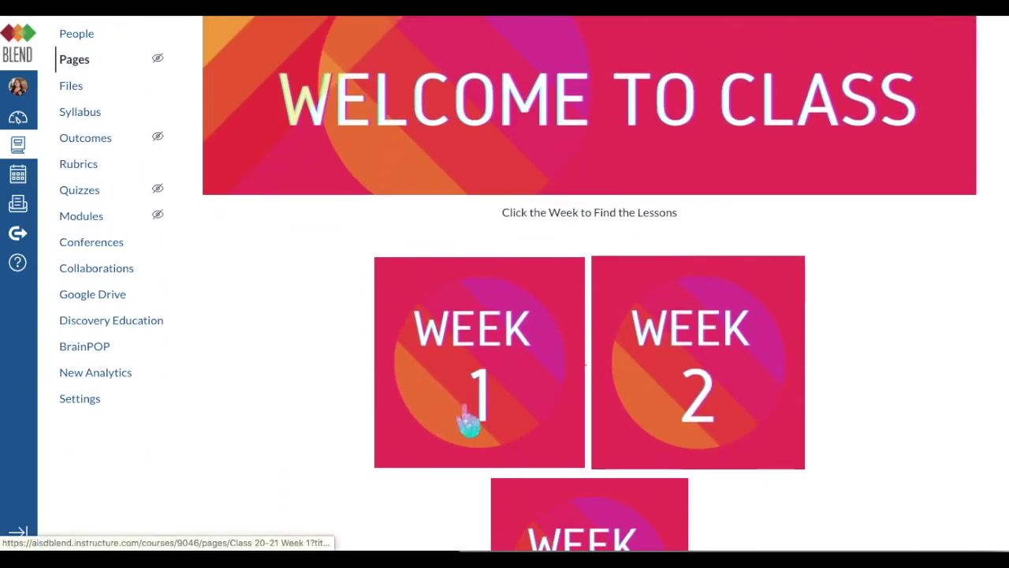
click(504, 359)
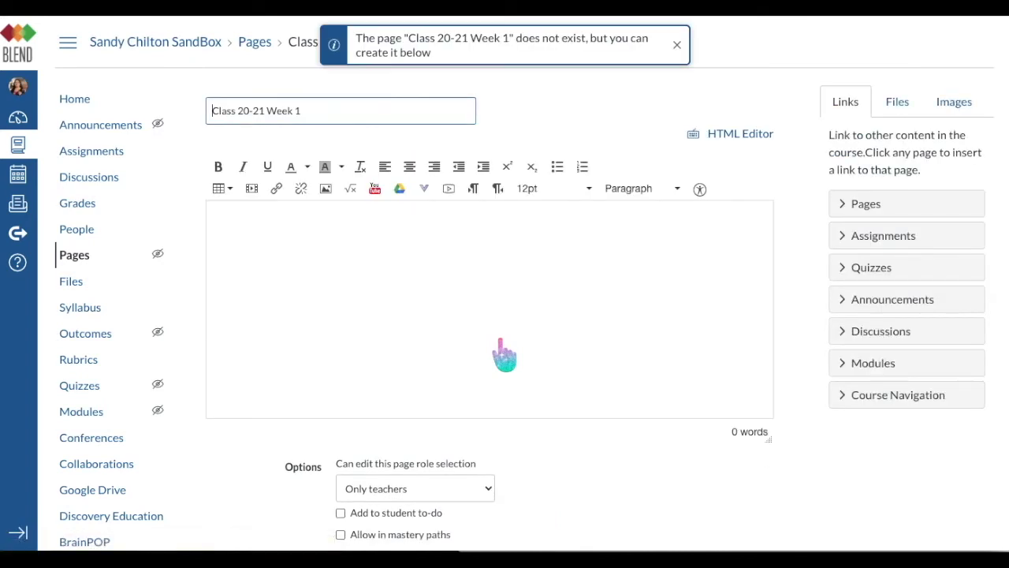
- Embed monday.png from the course's Class 20-21 folder in the week 1 page at a width of 300
click(351, 270)
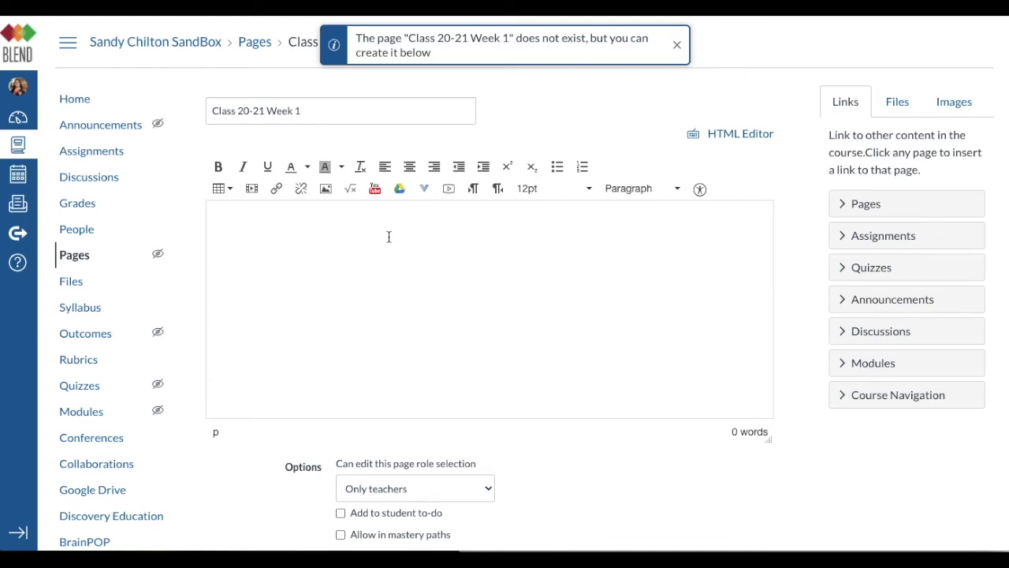
click(326, 192)
click(325, 190)
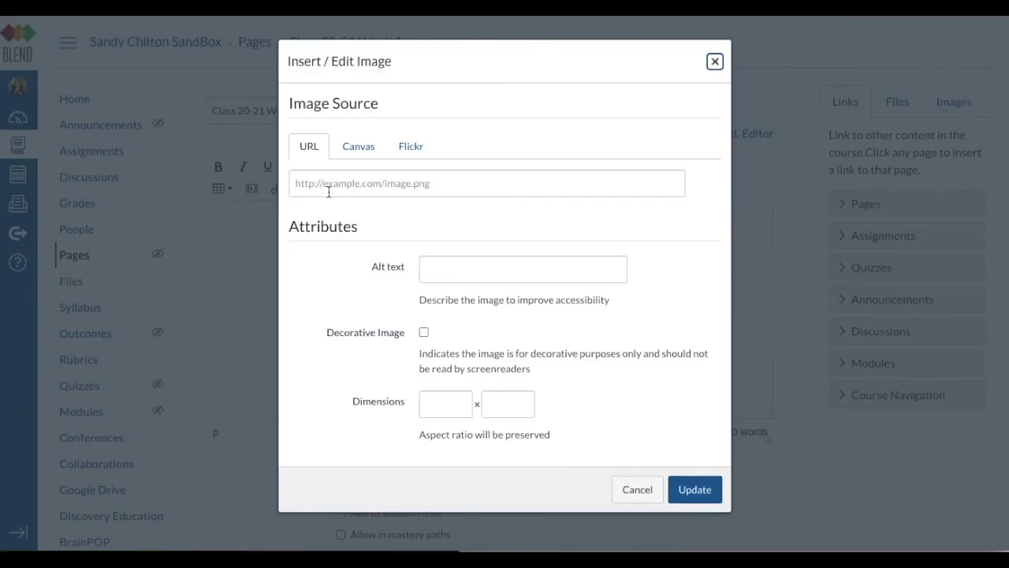
click(358, 151)
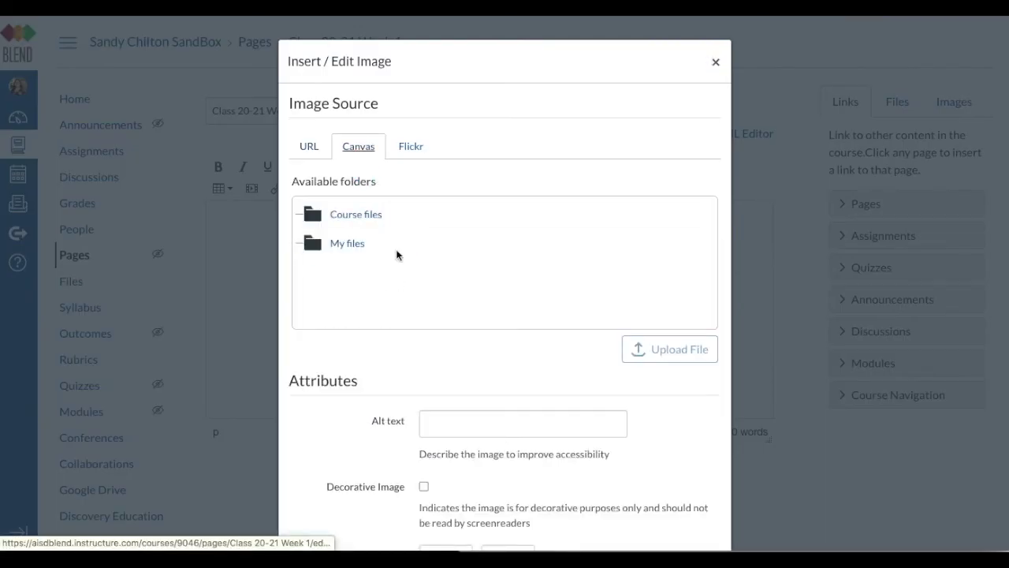
click(375, 214)
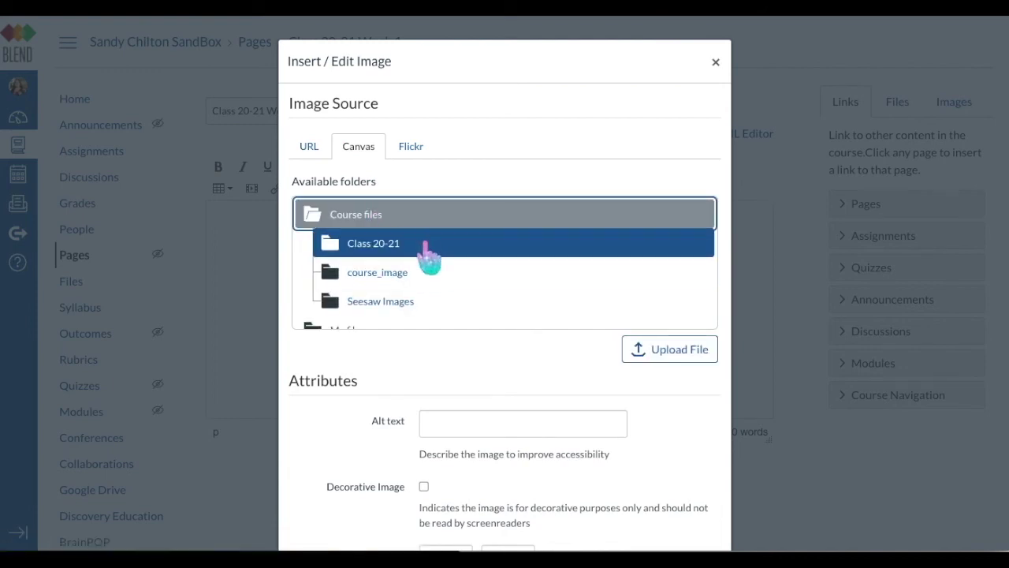
click(424, 244)
scroll(432, 298, down, 1)
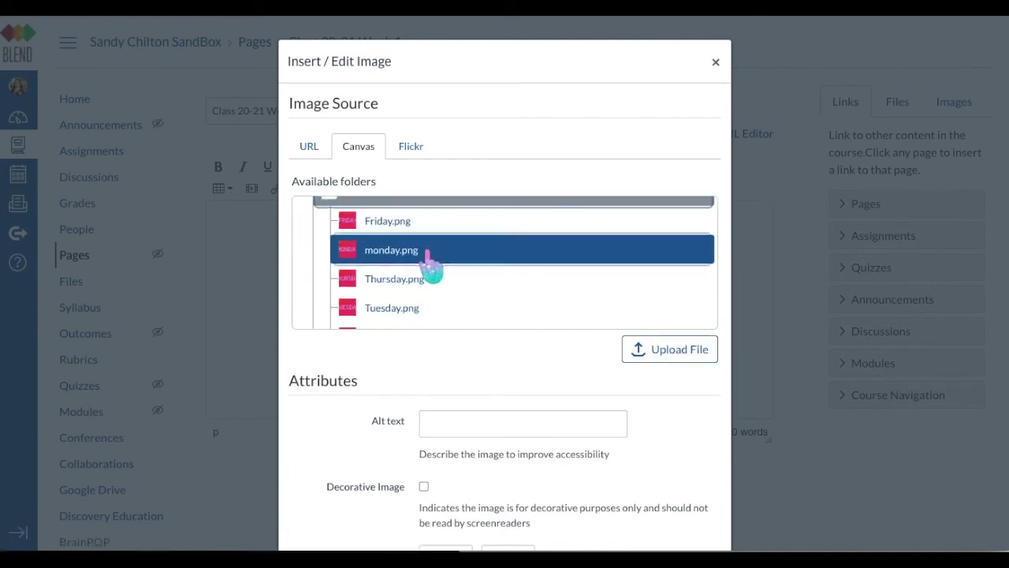
click(428, 252)
scroll(482, 324, down, 2)
drag(450, 441, 380, 443)
text(300)
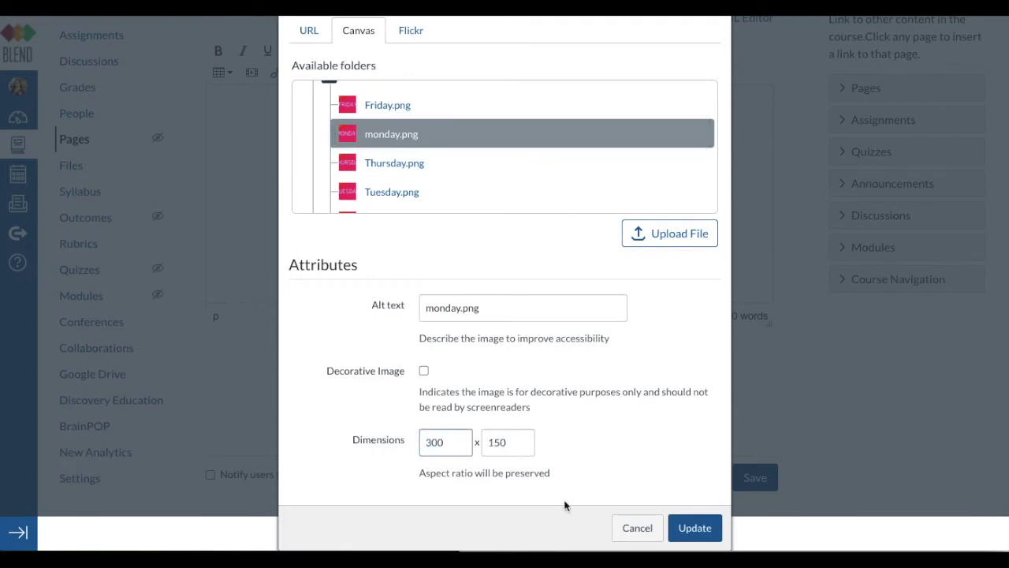
click(694, 527)
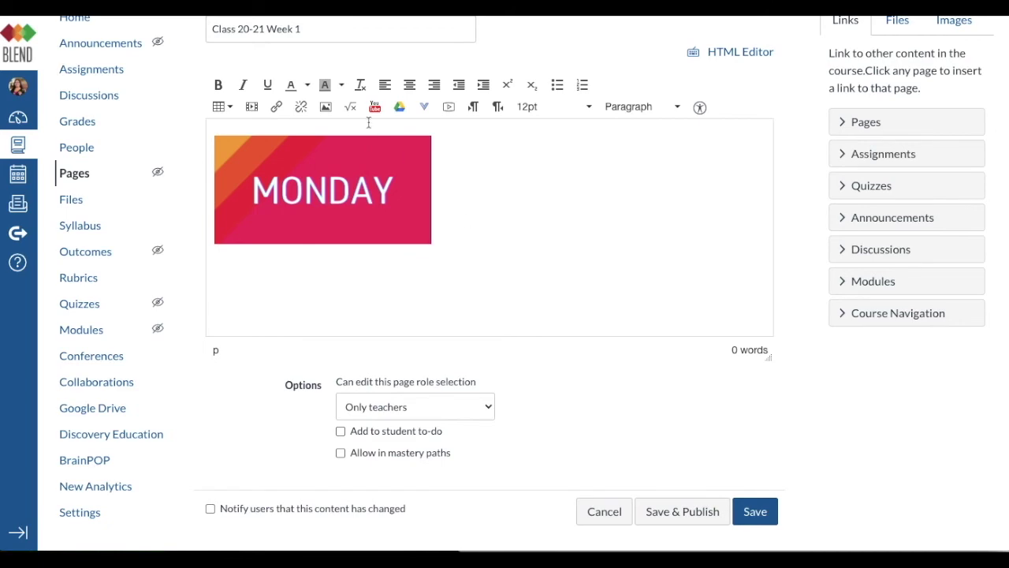
- Embed Tuesday.png from the Class 20-21 course folder below the Monday image, matching its width of 300
click(327, 111)
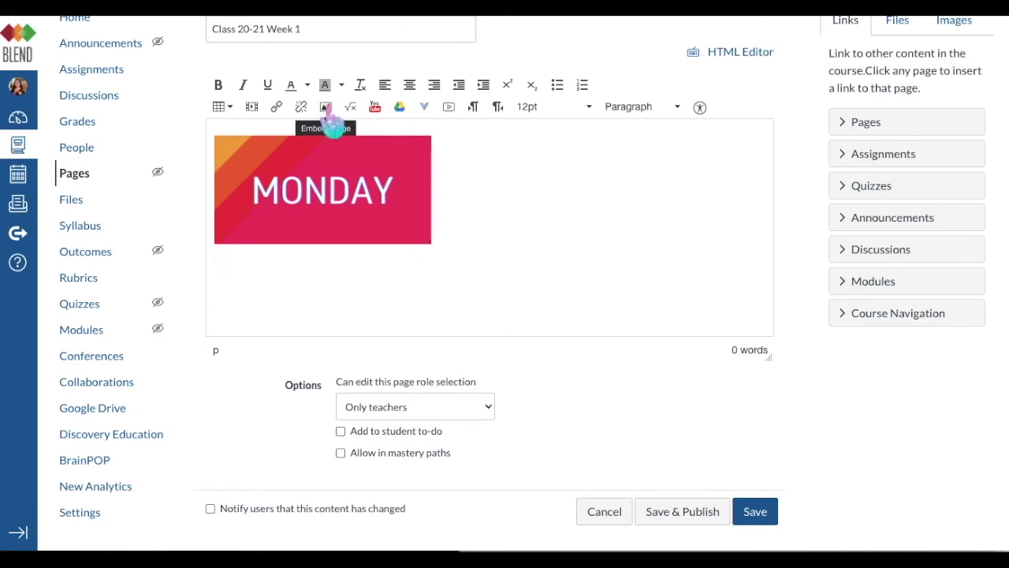
click(328, 107)
click(359, 158)
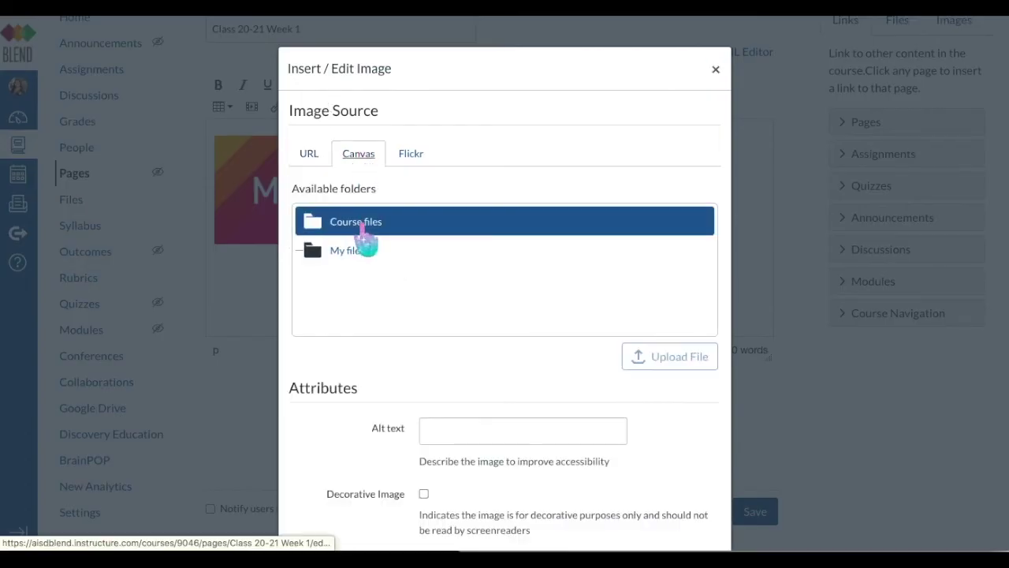
click(360, 224)
click(371, 254)
scroll(401, 286, down, 3)
click(399, 271)
scroll(400, 293, down, 5)
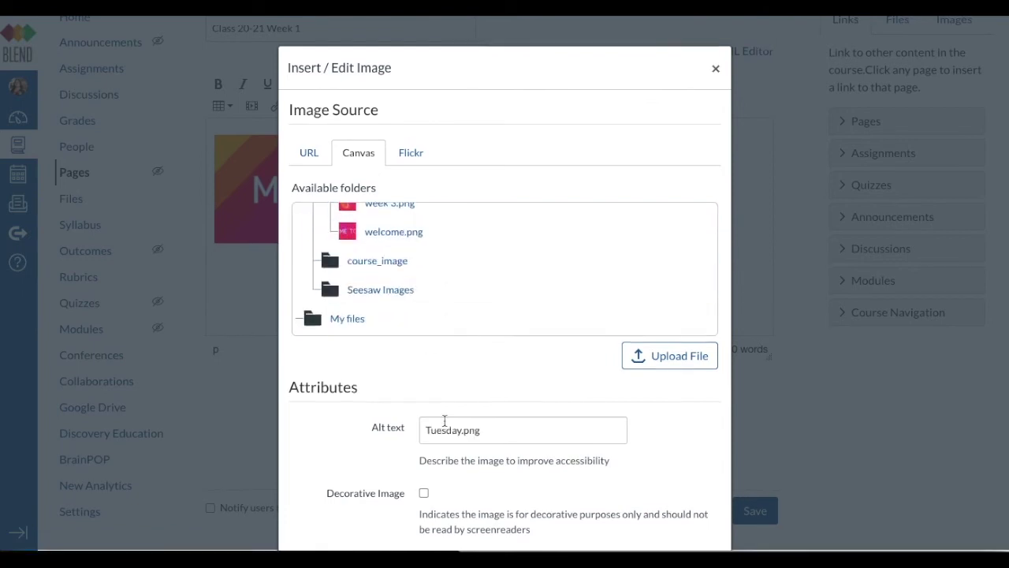
scroll(441, 371, down, 3)
drag(449, 443, 405, 451)
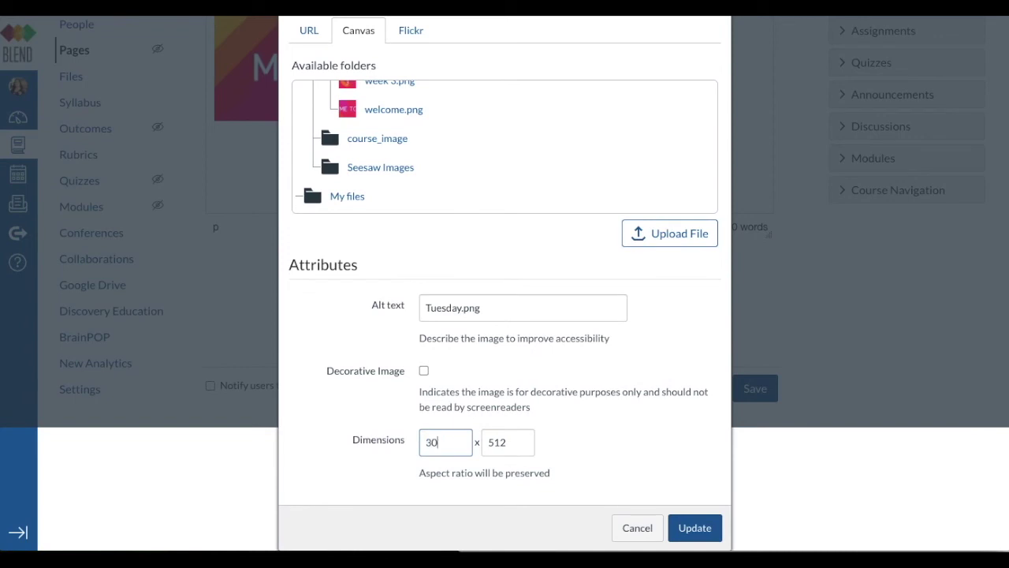
click(686, 527)
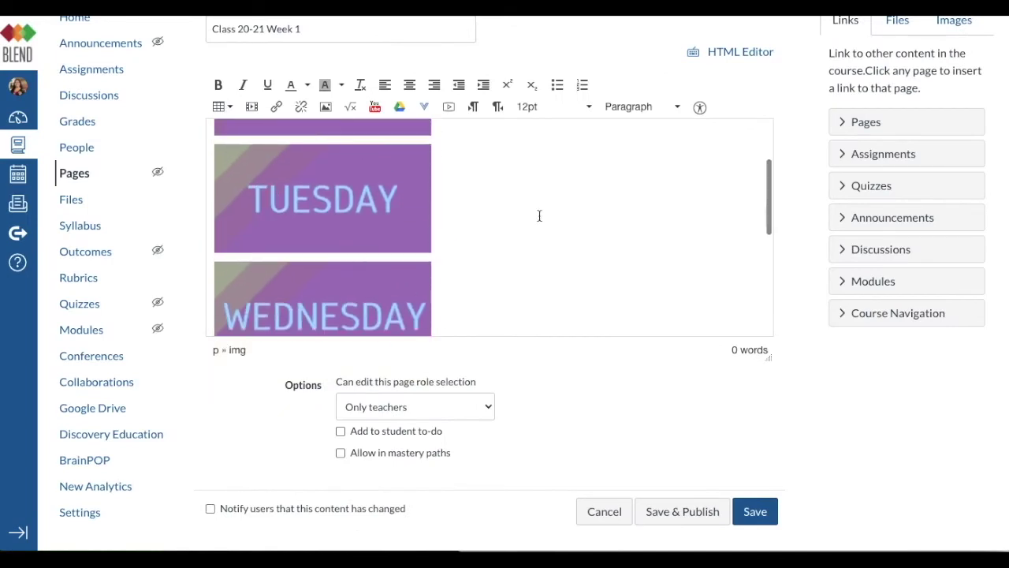
- Center all the weekday images on the week 1 page and check their arrangement
scroll(539, 216, up, 3)
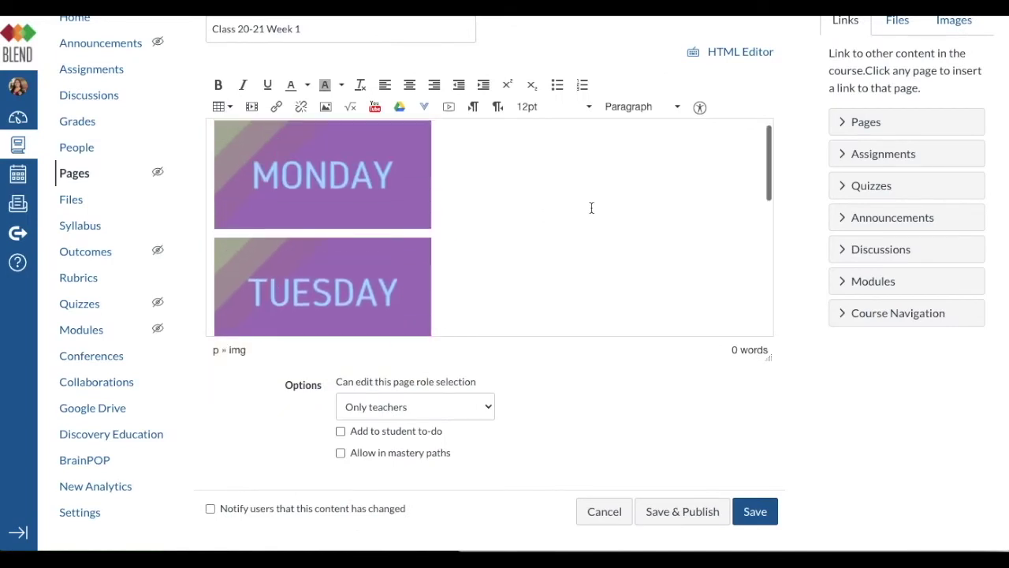
click(409, 85)
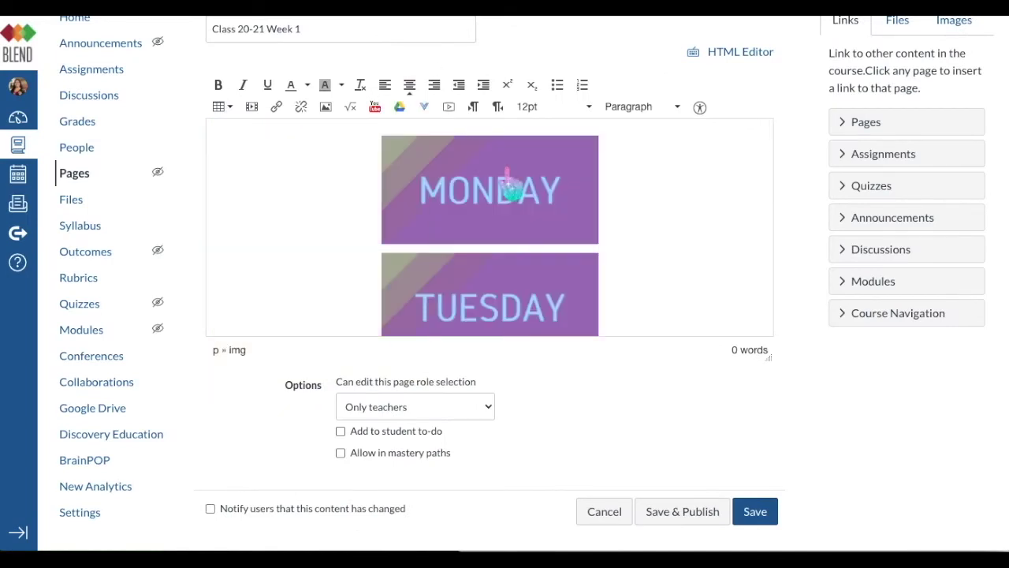
click(606, 189)
scroll(644, 223, up, 3)
scroll(650, 259, down, 2)
scroll(651, 258, down, 3)
scroll(650, 259, up, 5)
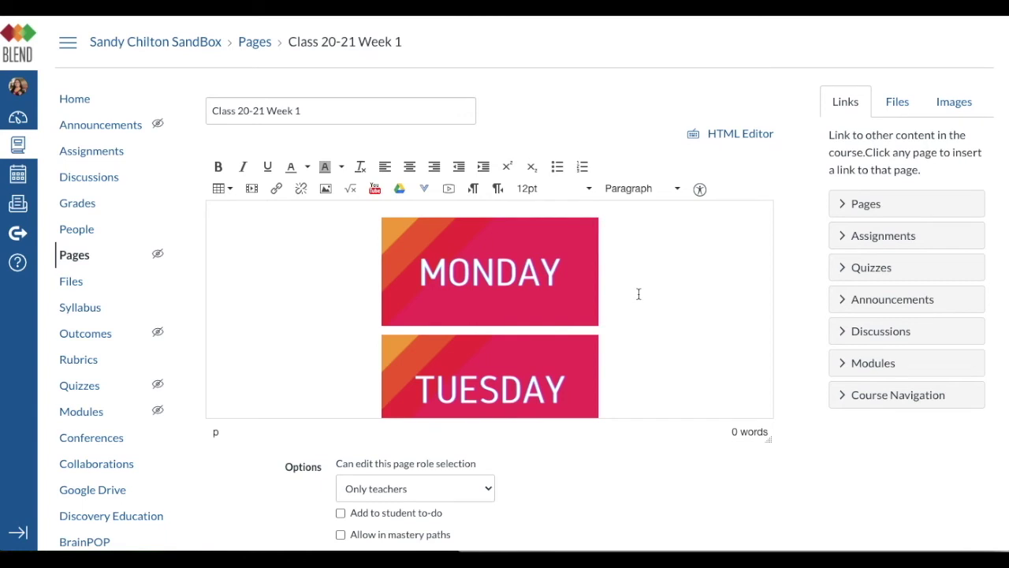
- Link the Monday image to a new page named Class 20-21 Week 1 Monday
click(549, 298)
click(882, 212)
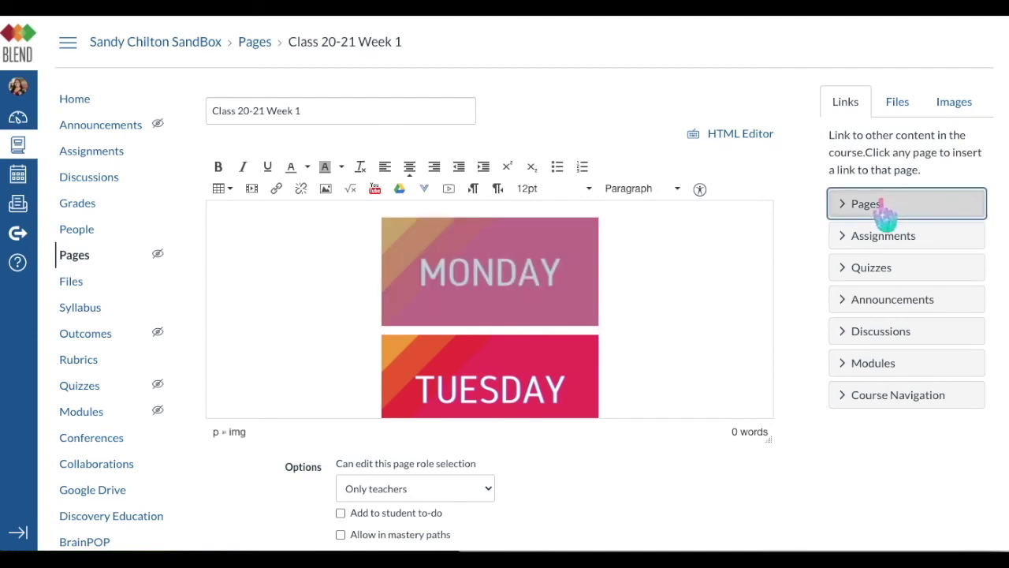
scroll(906, 446, down, 8)
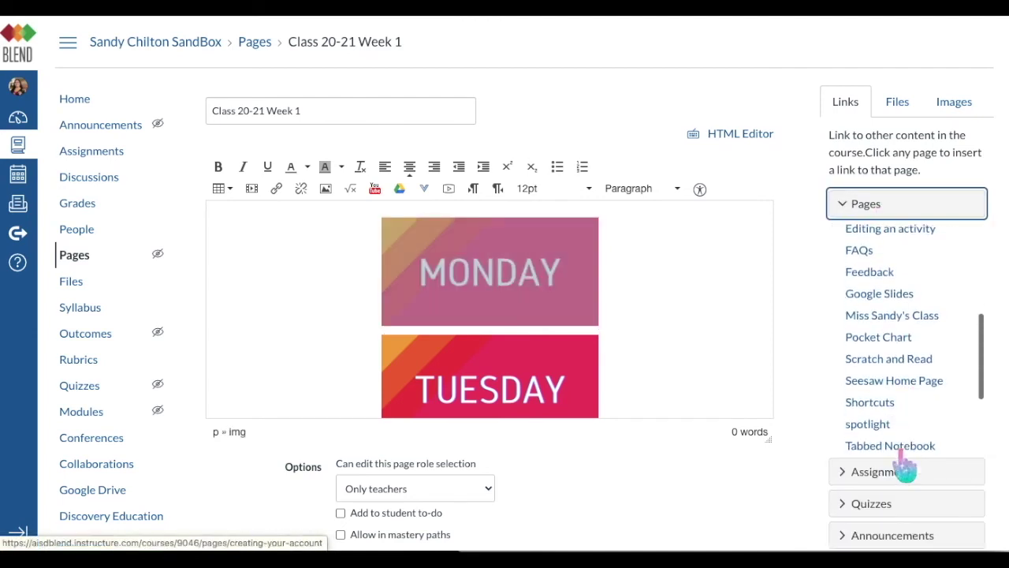
click(906, 443)
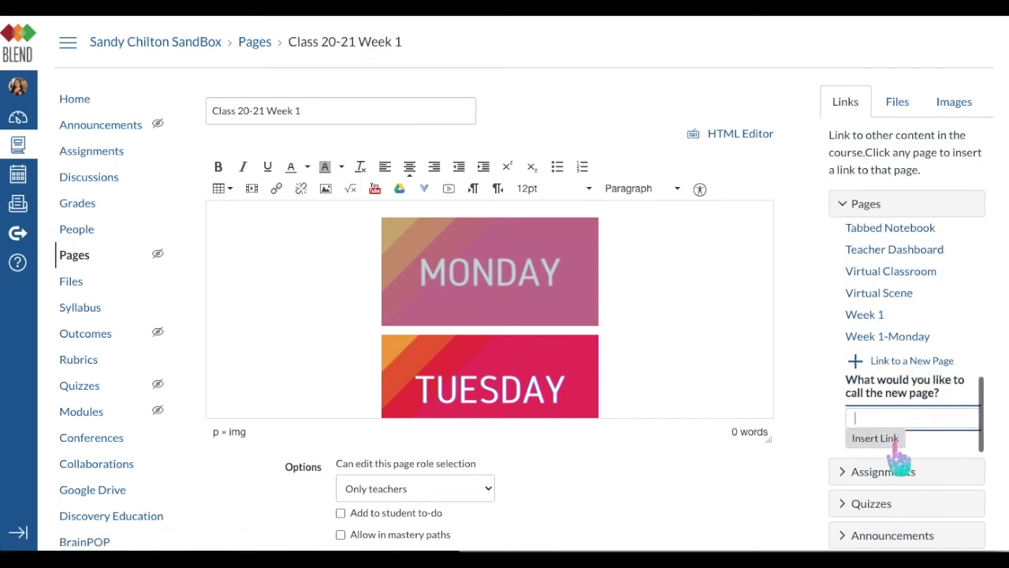
text(Week)
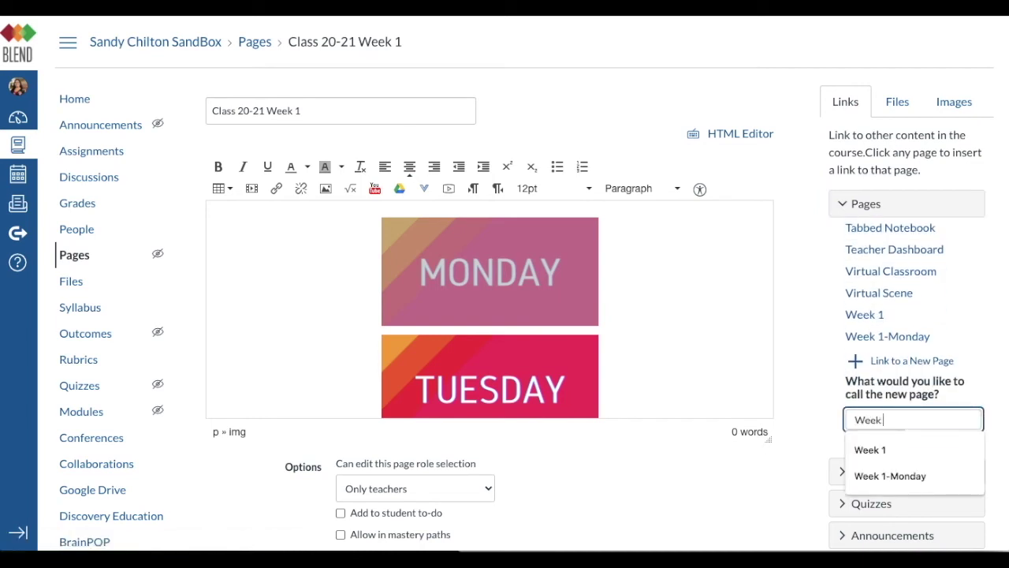
text(Cl)
key(Down)
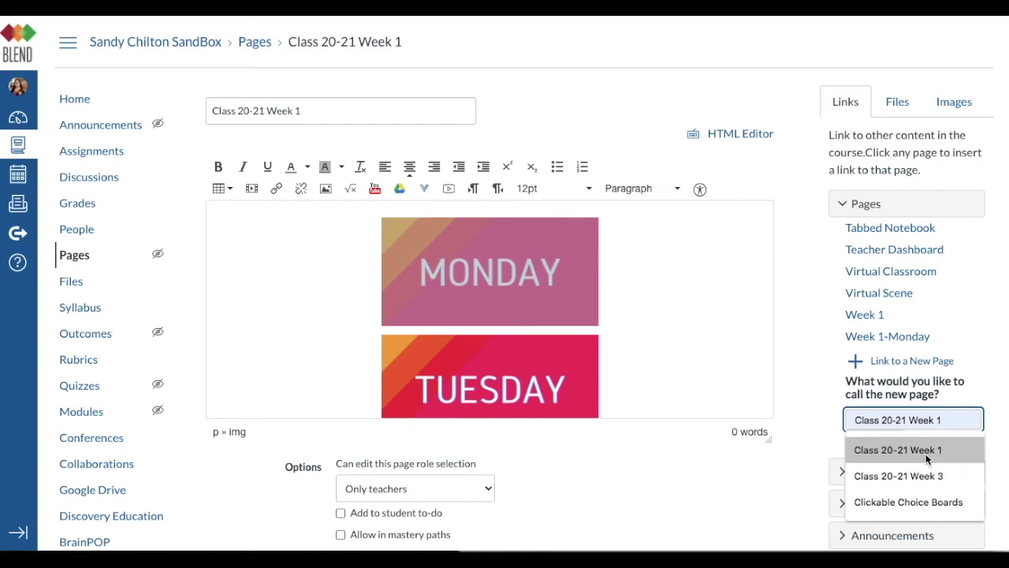
key(Return)
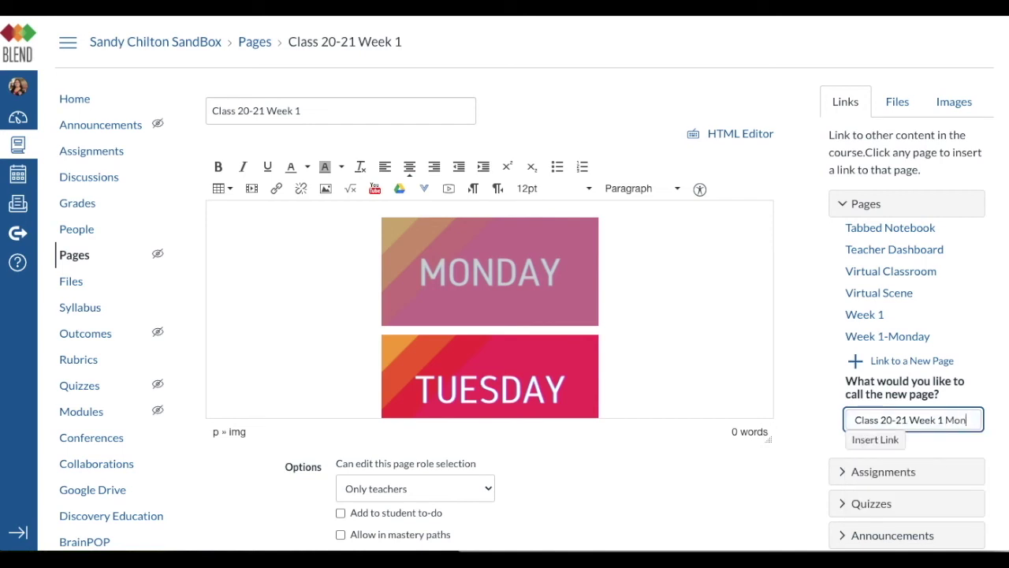
click(875, 440)
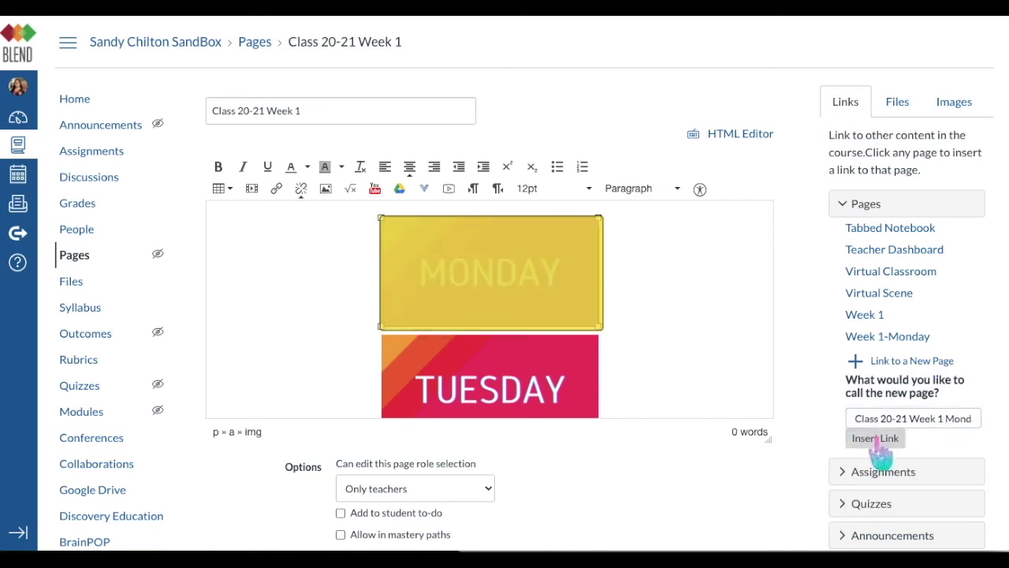
- Link the Tuesday image to a new page named Class 20-21 Week 1 Tuesday
click(560, 398)
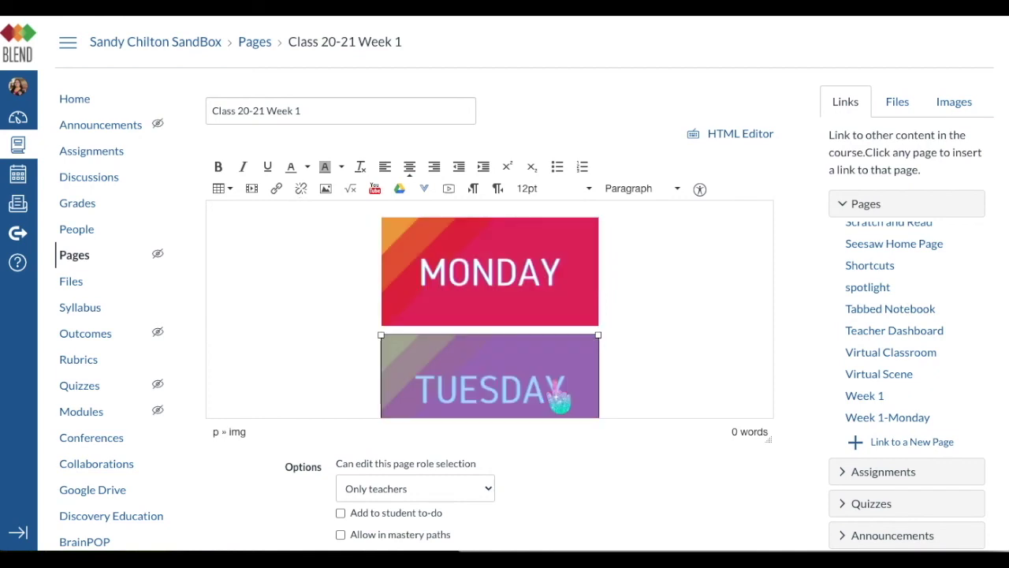
click(860, 441)
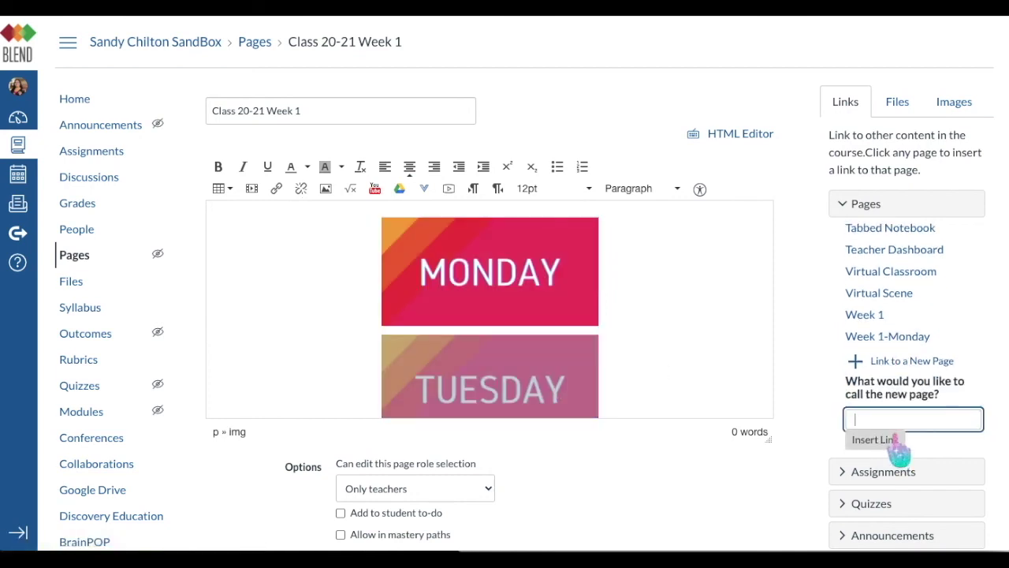
text(Class 20-21 Week 1 Mon)
click(889, 476)
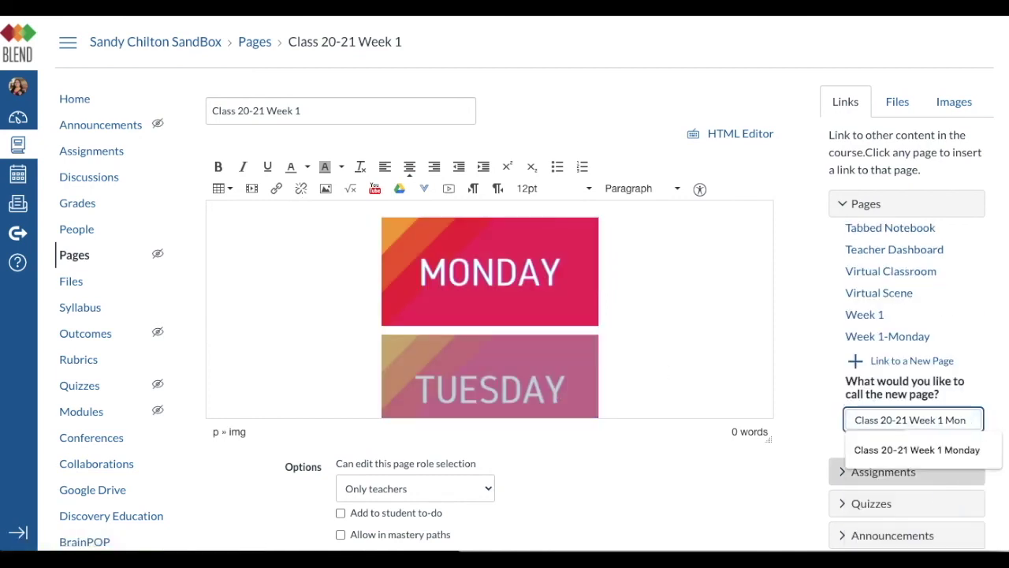
text(Tuesda)
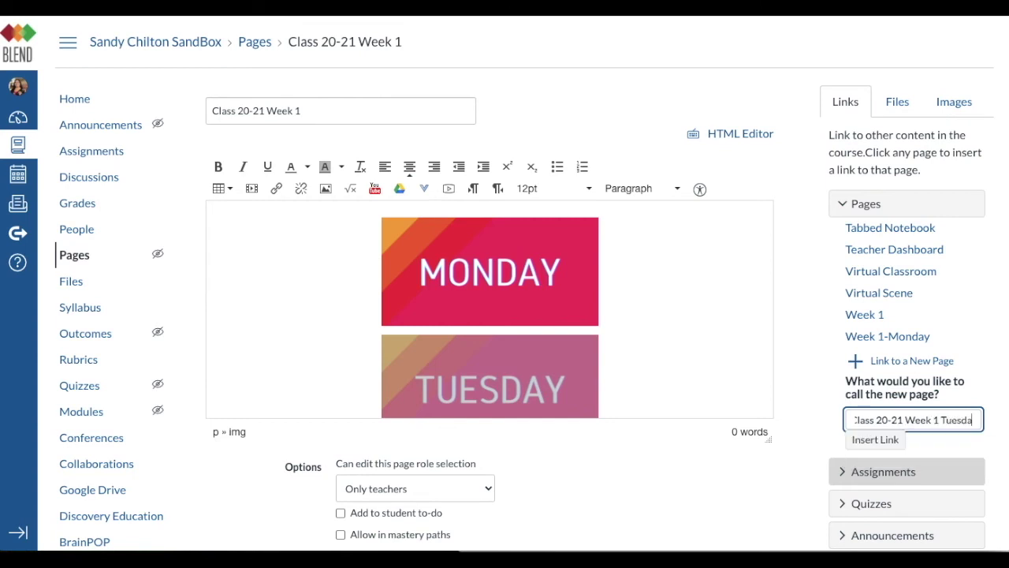
text(y)
key(Return)
- Link the Wednesday image to a new page named Class 20-21 Week 1 Wednesday
scroll(529, 383, down, 3)
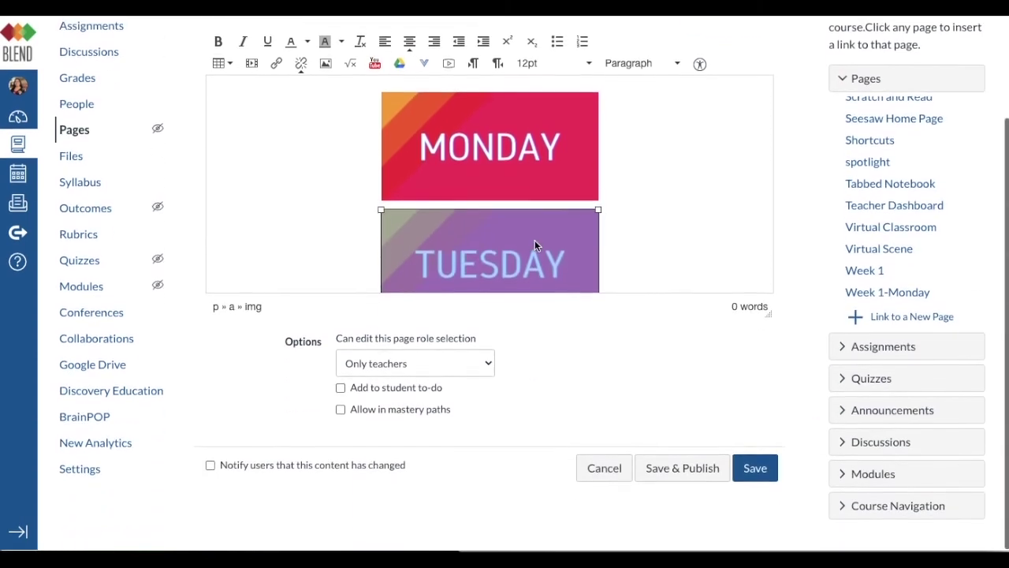
scroll(536, 246, down, 3)
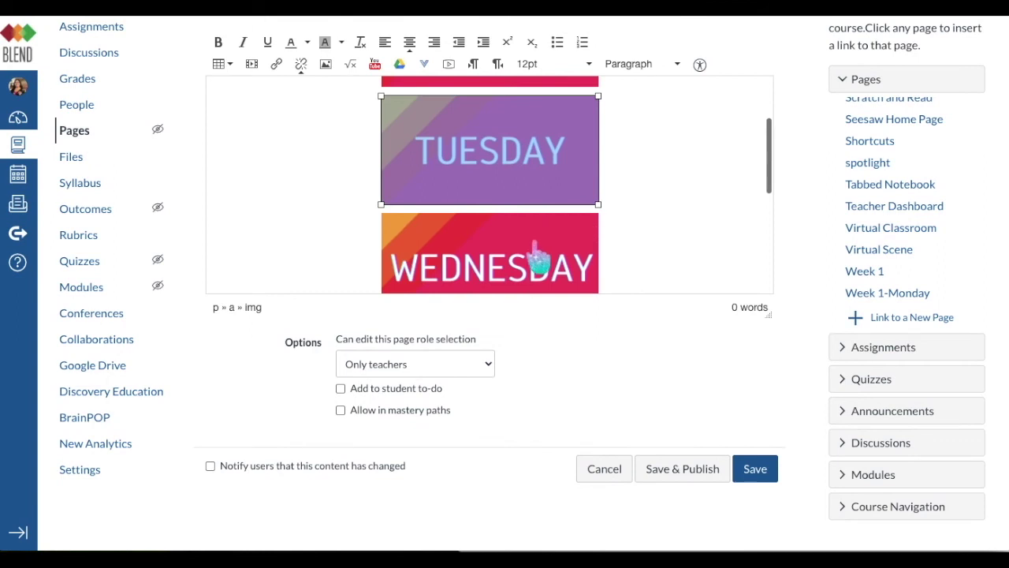
click(538, 260)
click(898, 317)
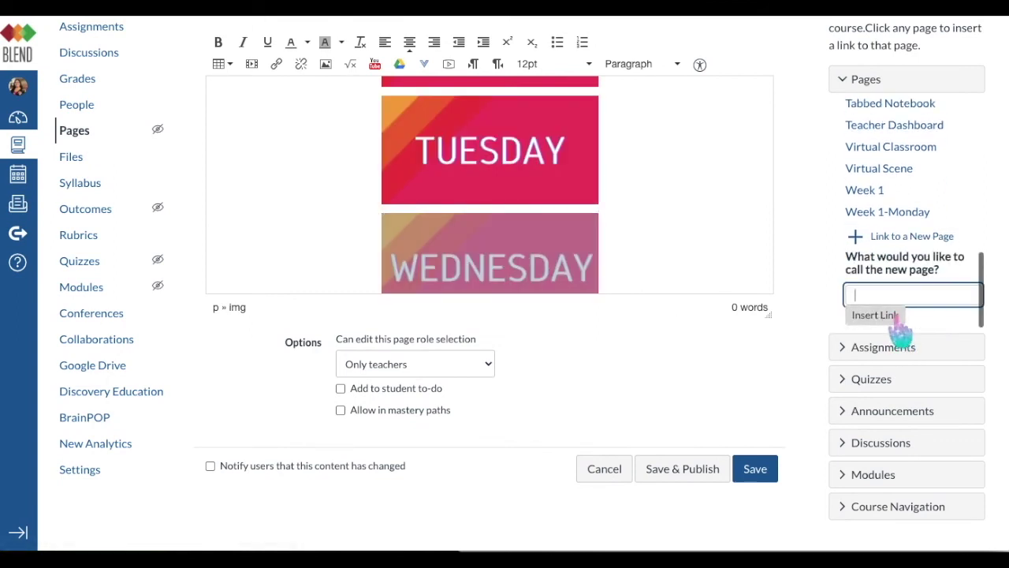
text(Class 20-21 Week 1)
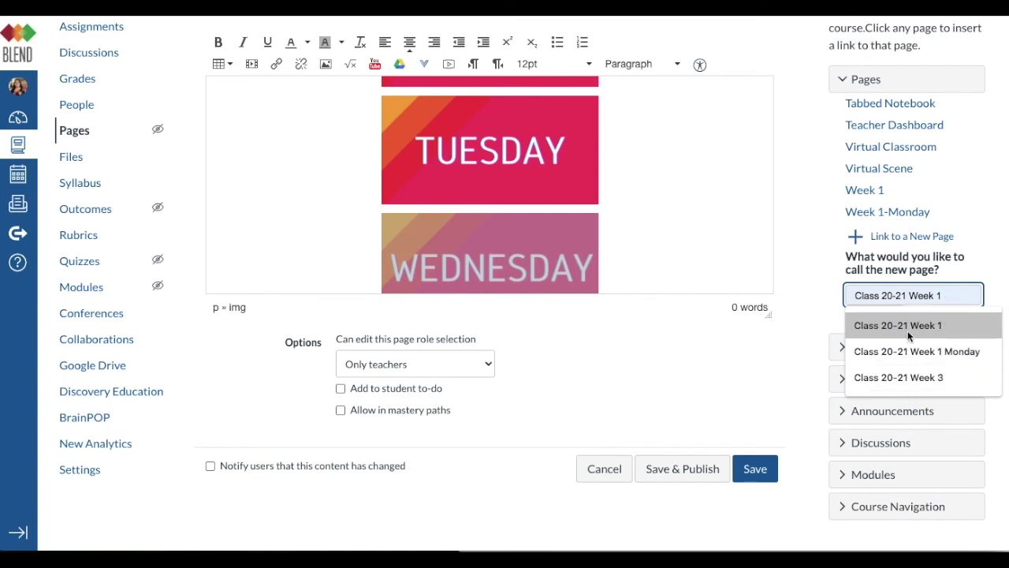
click(915, 351)
text(Wednesday)
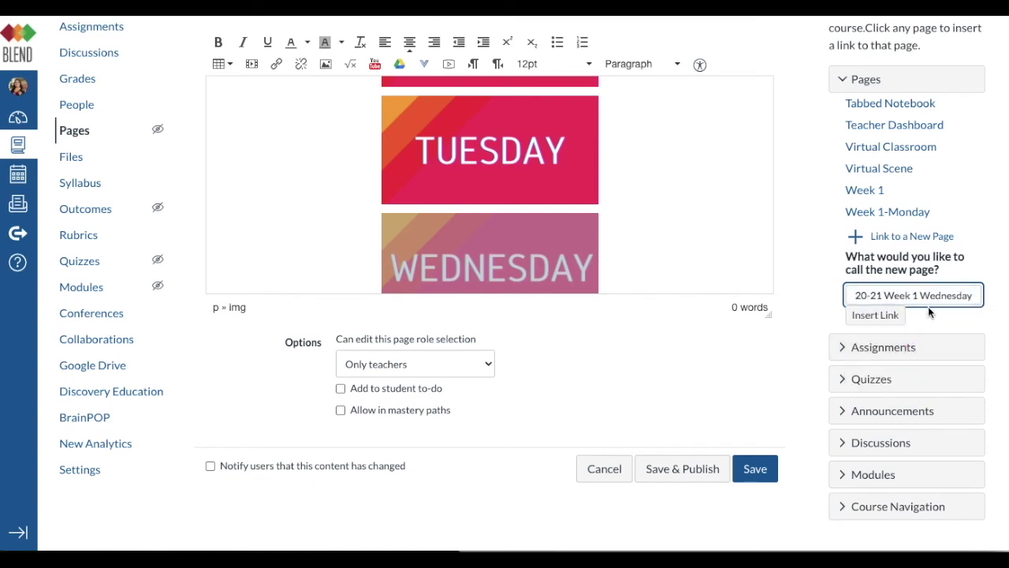
click(875, 315)
click(520, 225)
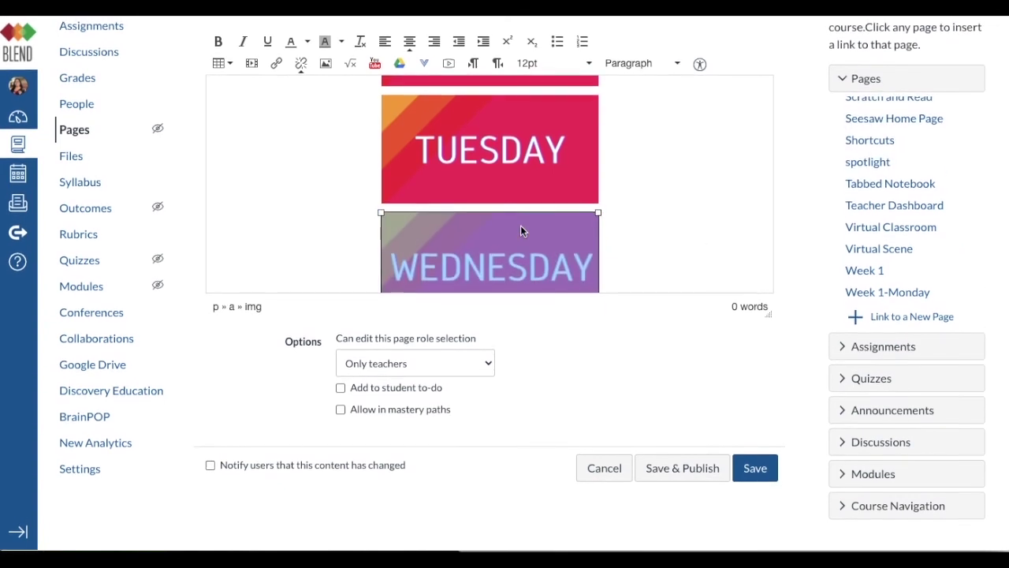
- Link the Thursday image to a new page named Class 20-21 Week 1 Thursday
scroll(500, 207, down, 4)
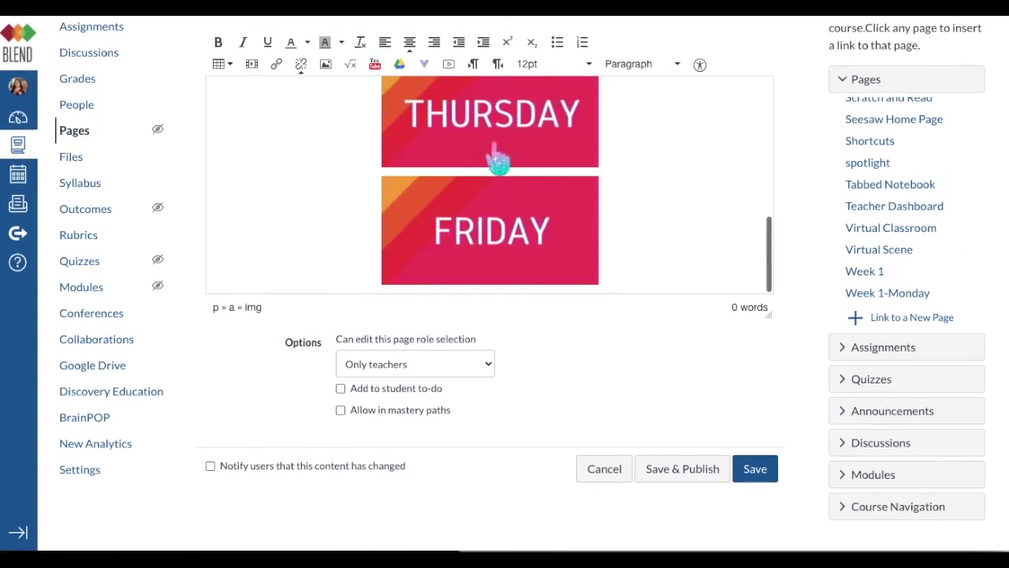
click(493, 150)
click(888, 314)
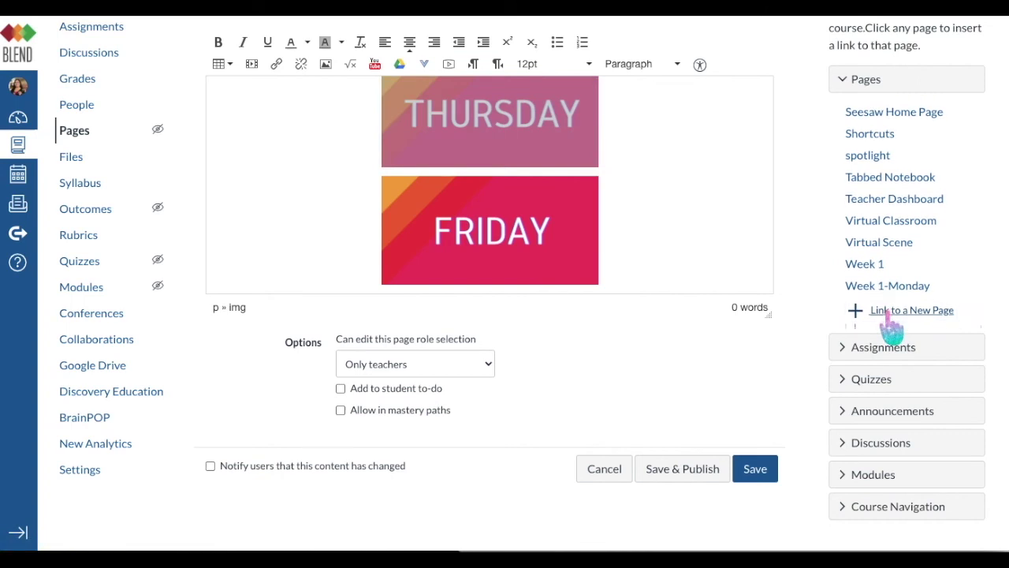
text(Class 20-21 Week 1 Monda)
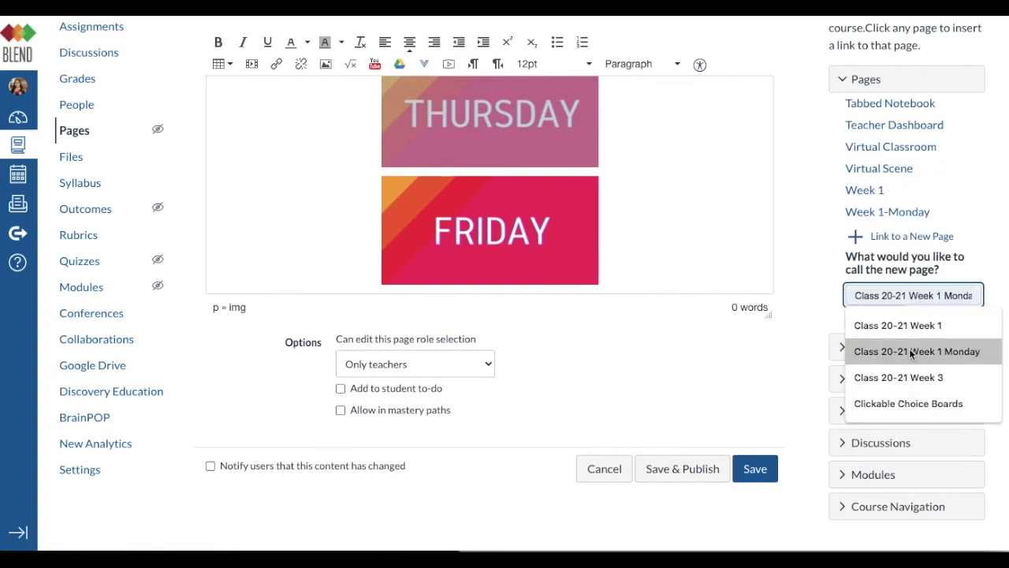
click(912, 352)
text(Thursday)
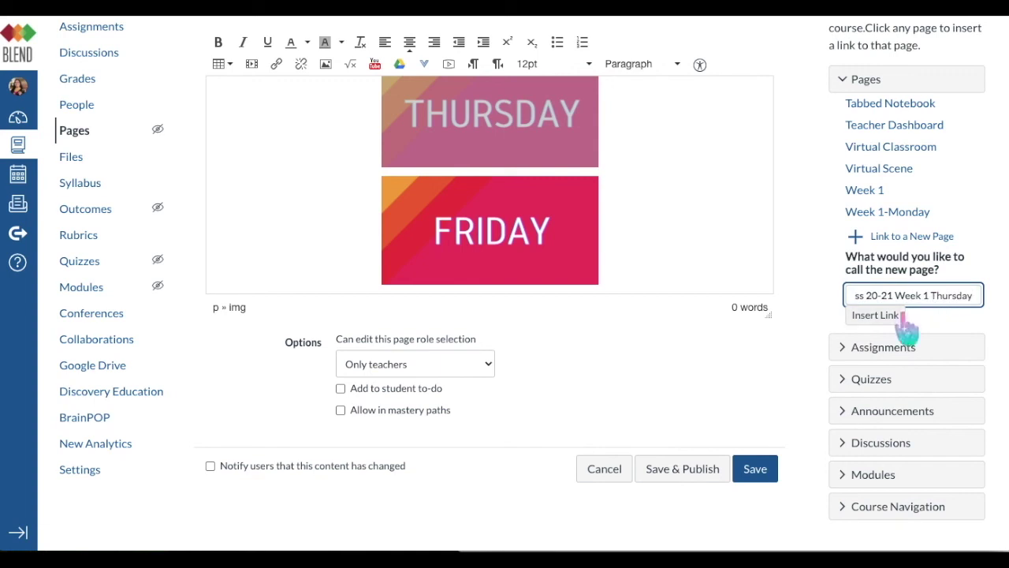
click(899, 316)
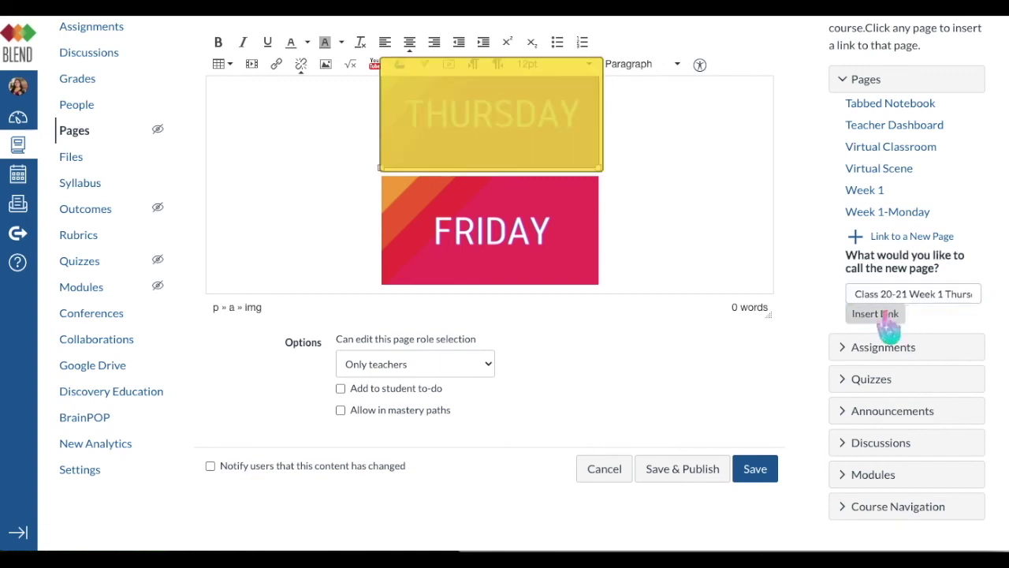
- Link the Friday image to a new page named Class 20-21 Week 1 Friday
click(877, 317)
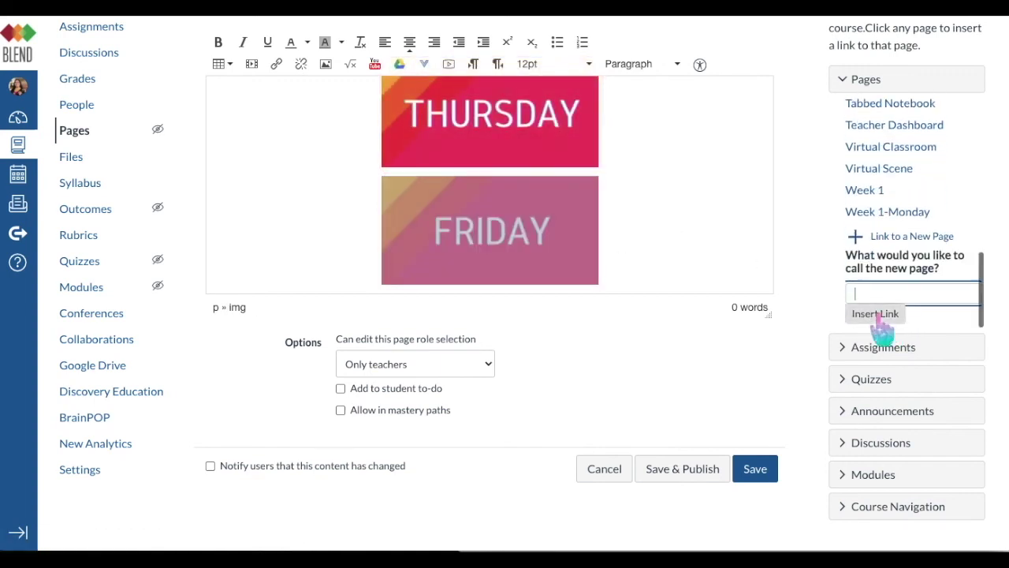
text(Class 20-21 Week 1 Monda)
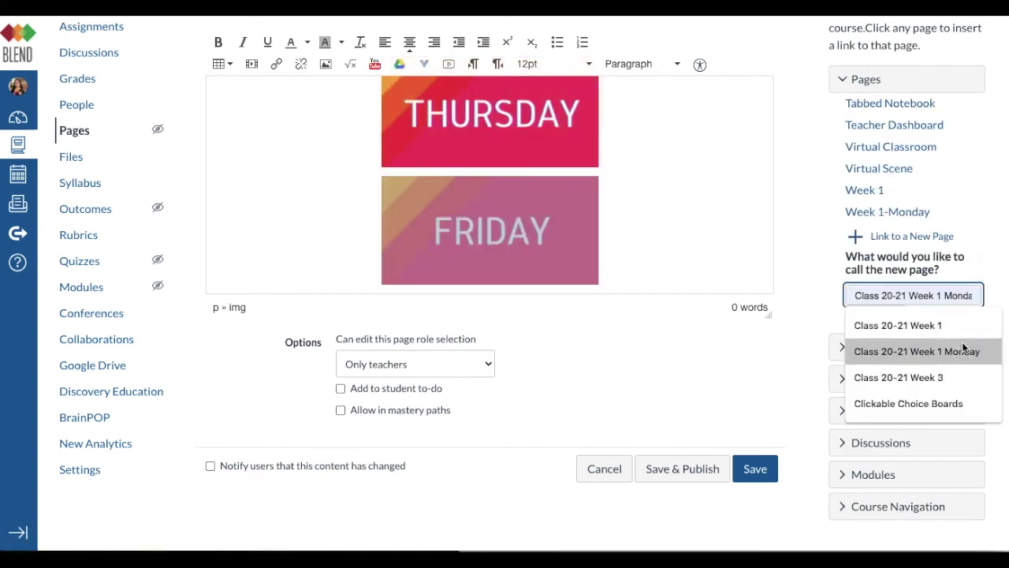
click(962, 346)
text(Friday)
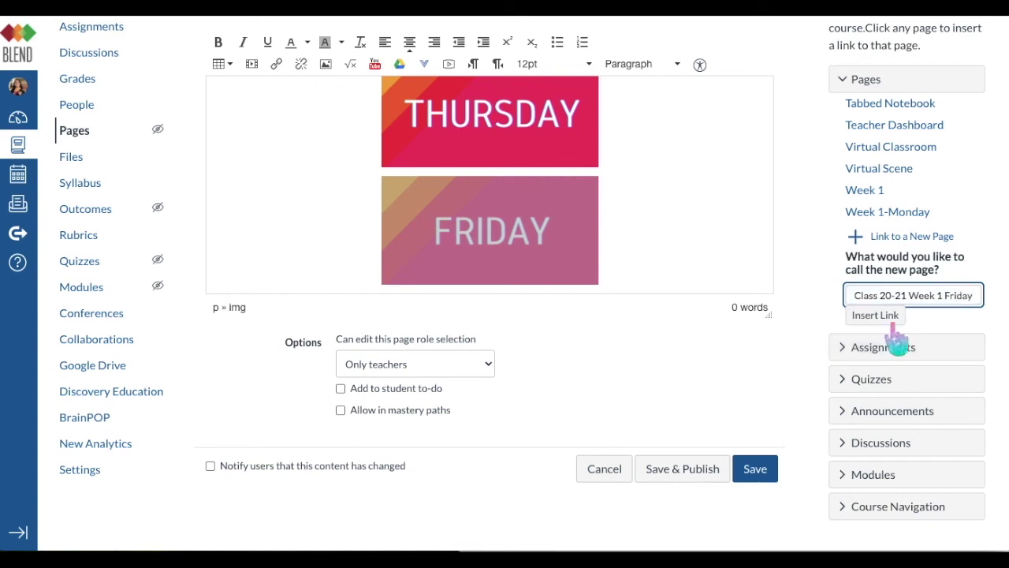
click(875, 316)
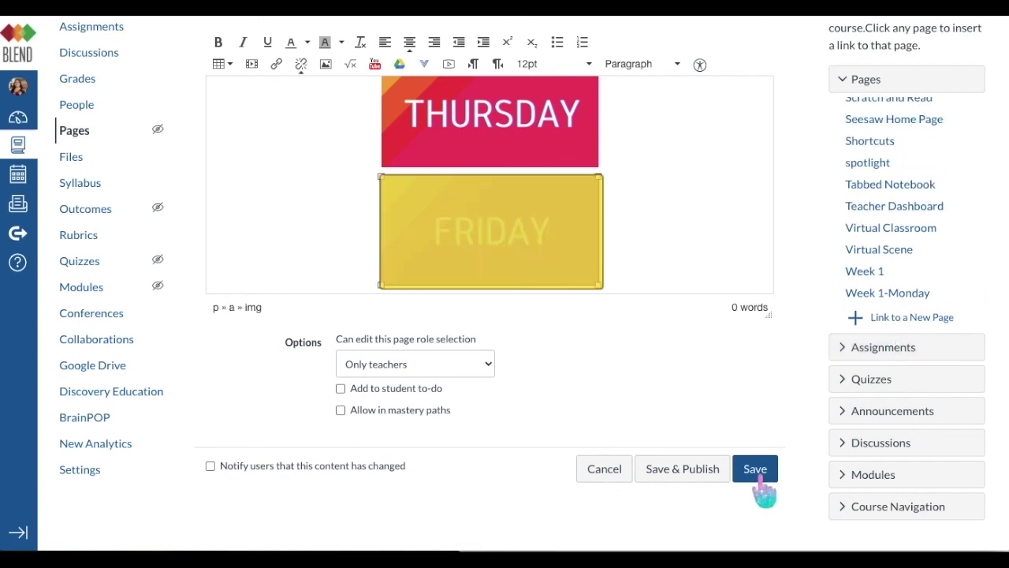
- Start a right-aligned line below the Friday image and choose My Post (7).png from the course files as the image to embed
click(680, 285)
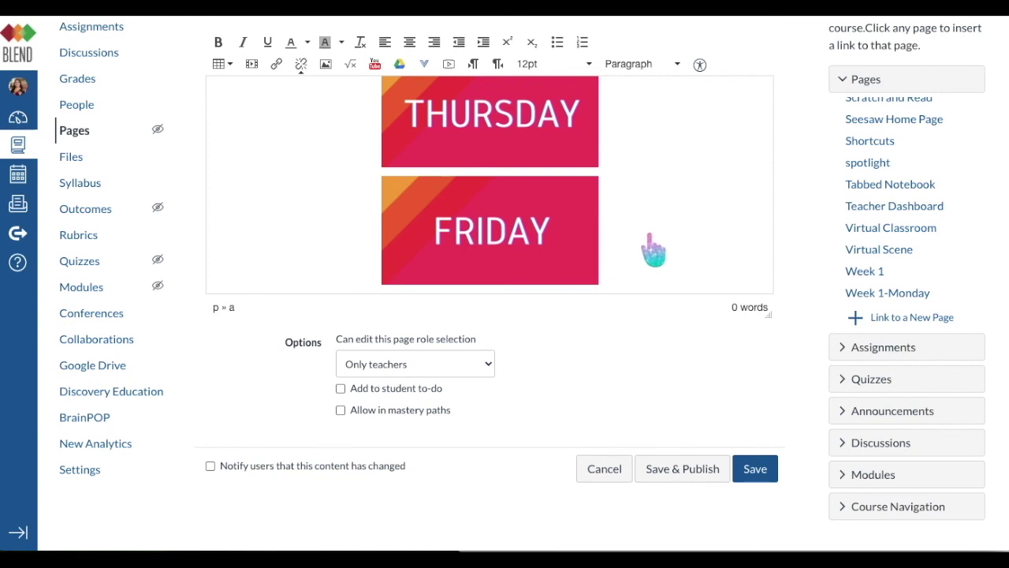
key(Return)
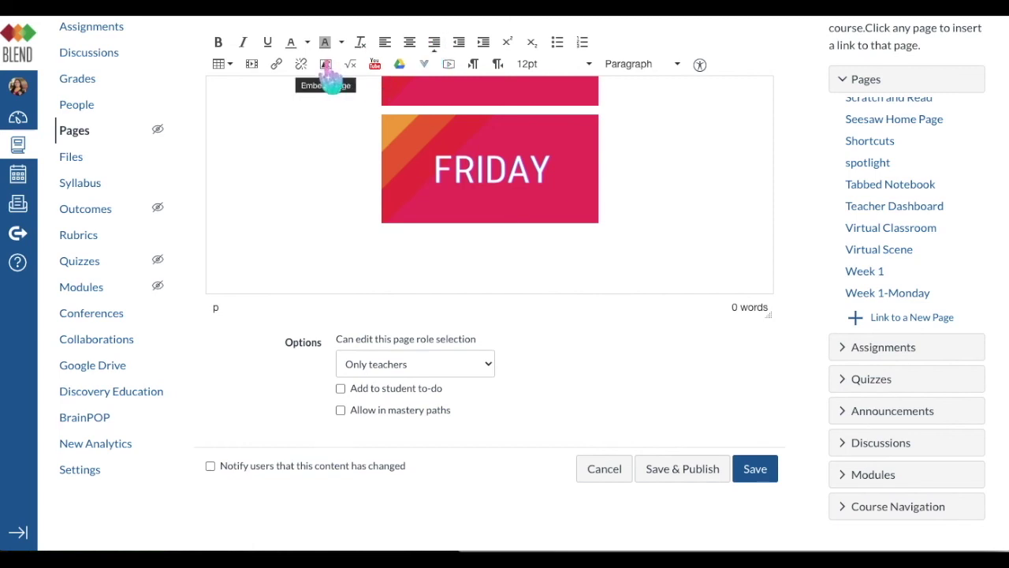
click(327, 64)
click(358, 157)
click(360, 222)
click(381, 278)
click(451, 306)
scroll(451, 306, down, 2)
scroll(451, 292, down, 6)
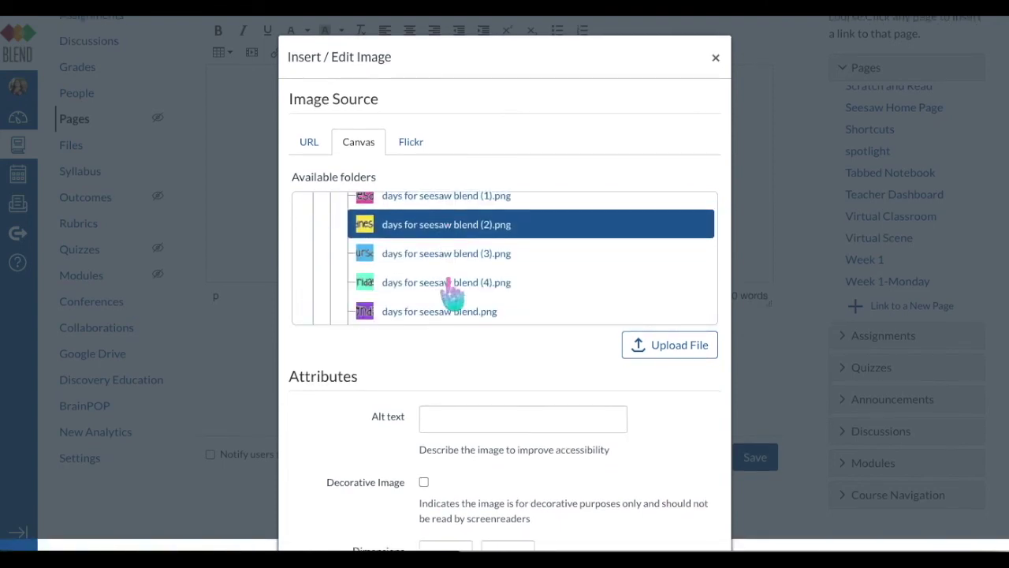
scroll(451, 294, up, 1)
click(443, 211)
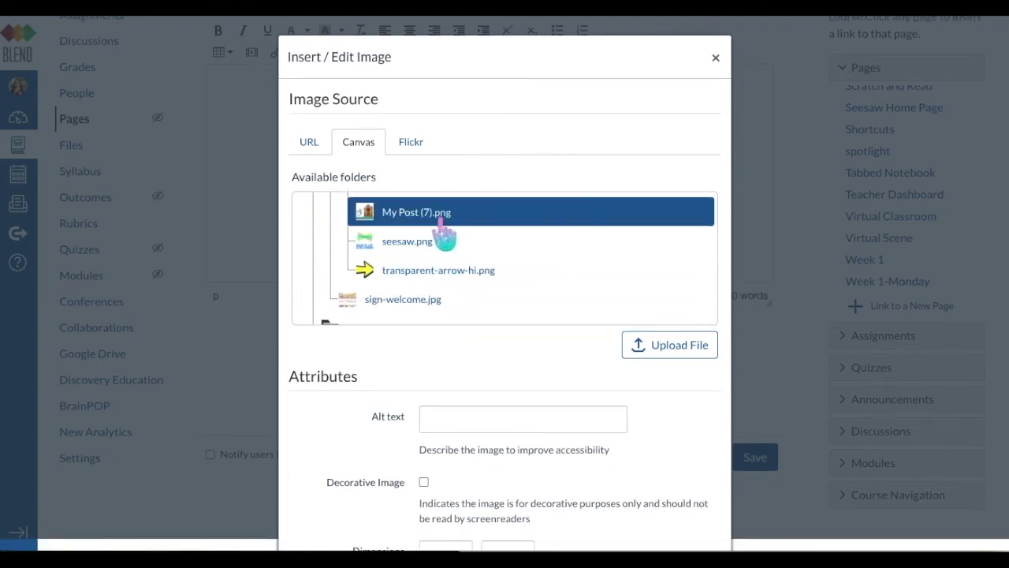
- Set the width of My Post (7).png to 200 and insert it into the week 1 page
scroll(524, 342, down, 3)
drag(451, 446, 365, 441)
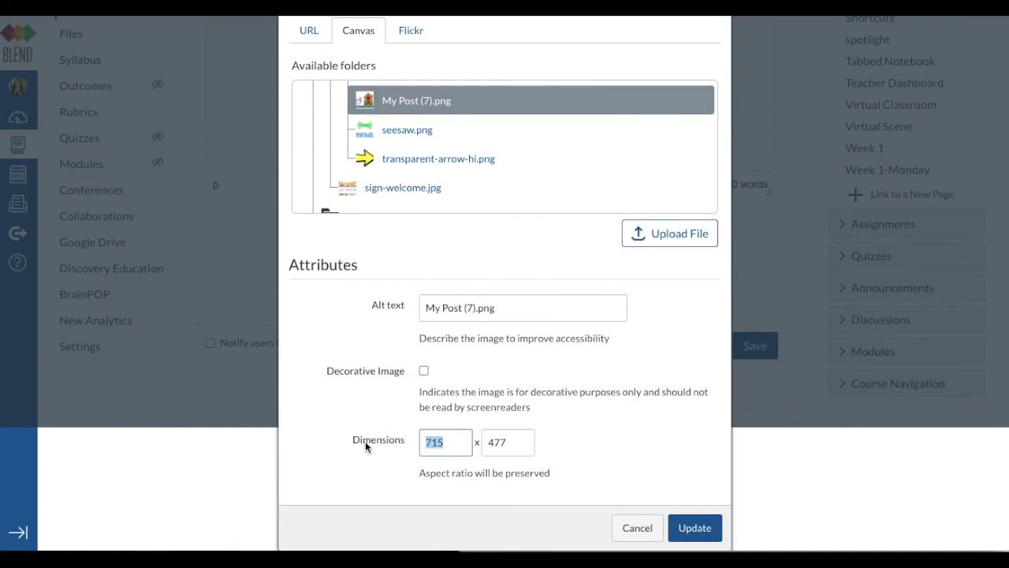
text(200)
click(693, 527)
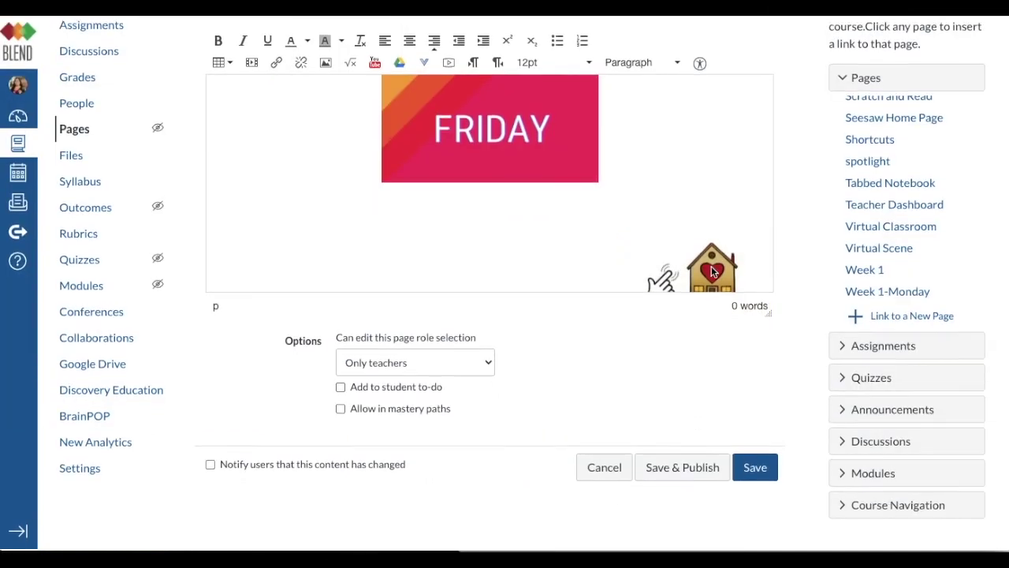
- Link the return-home house image below Friday to the existing Classroom 20-21 Home Page and save the week 1 page
click(715, 287)
scroll(707, 193, down, 1)
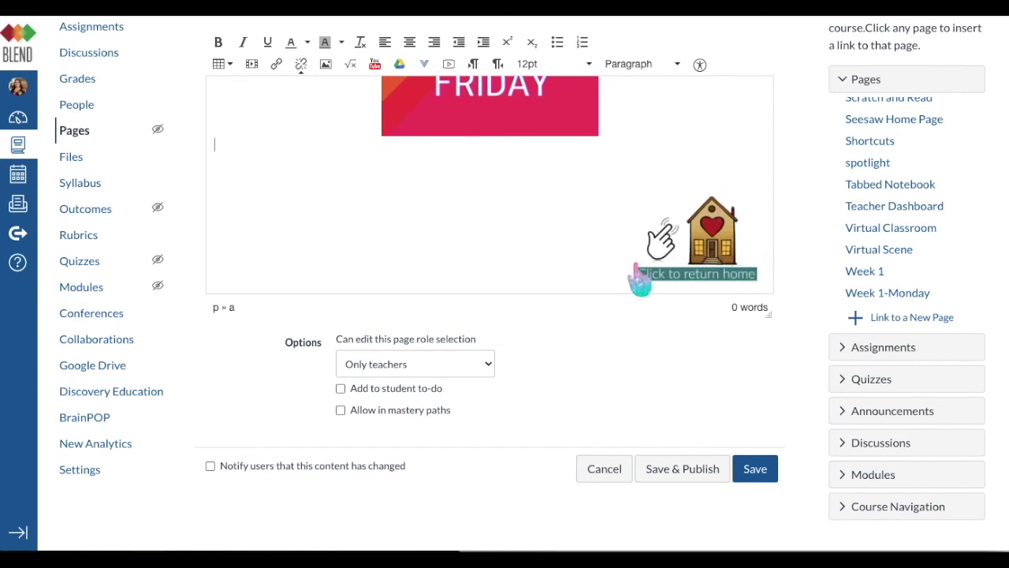
click(711, 271)
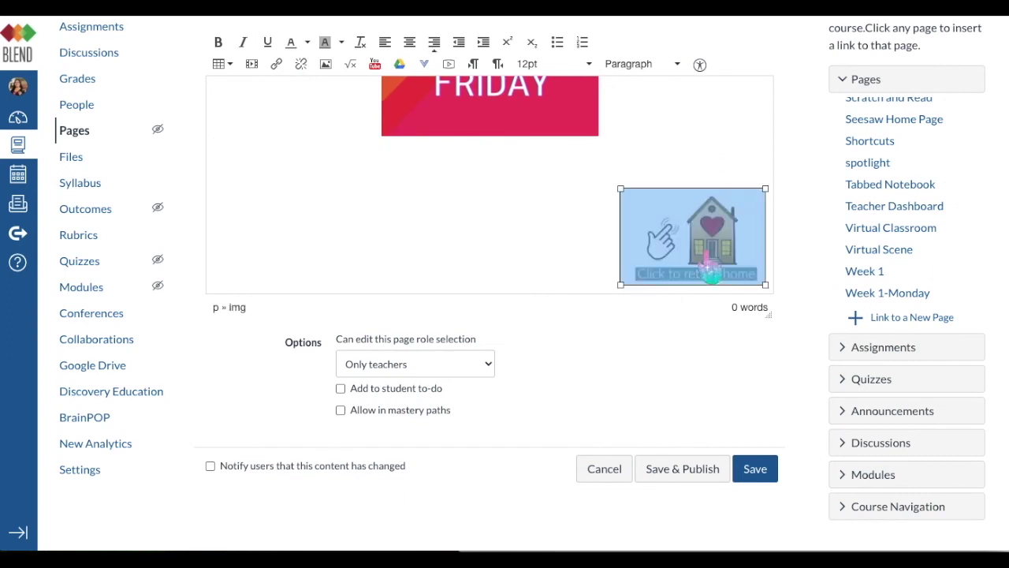
click(898, 319)
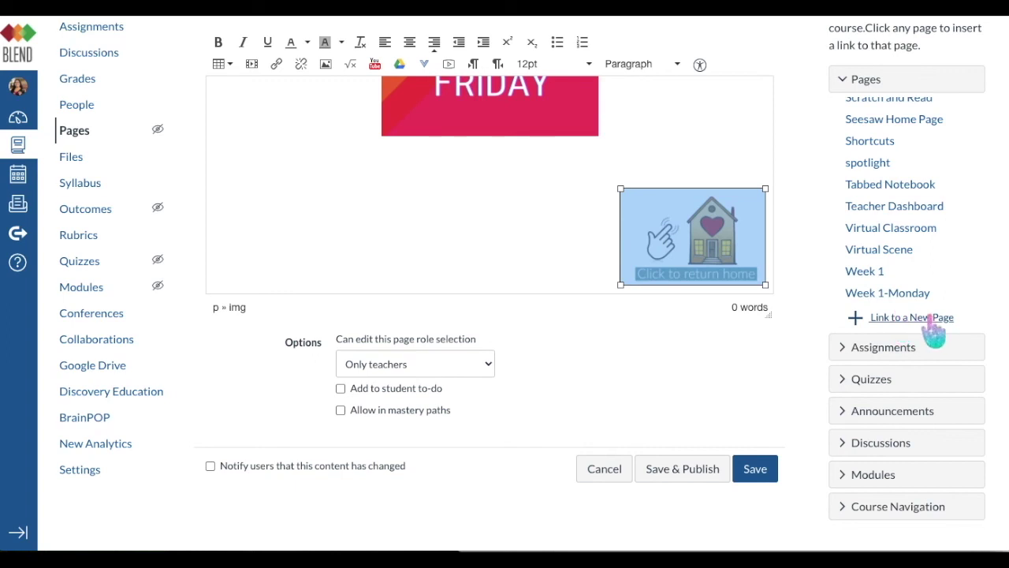
scroll(921, 242, up, 5)
scroll(921, 241, up, 5)
click(922, 223)
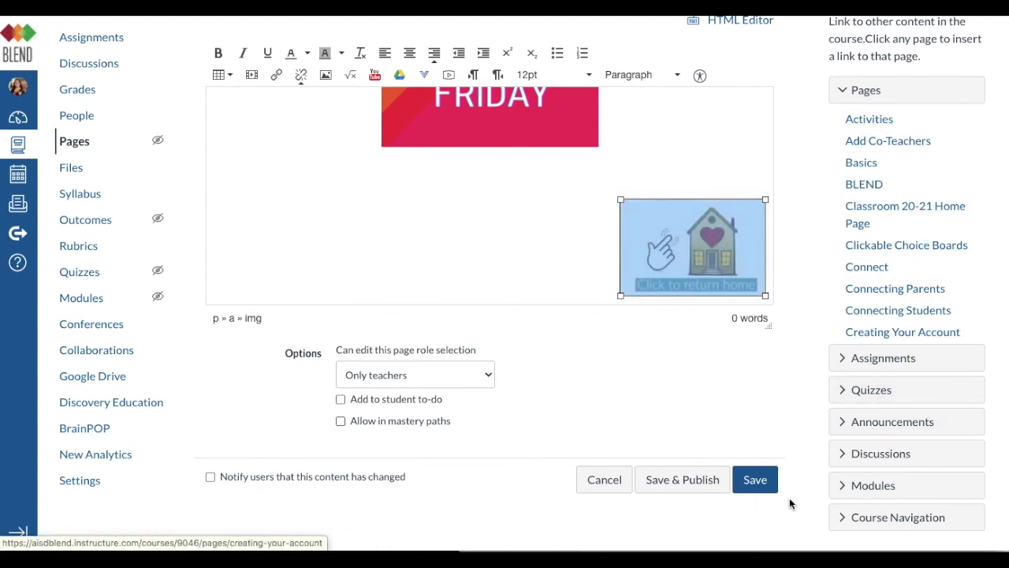
click(766, 488)
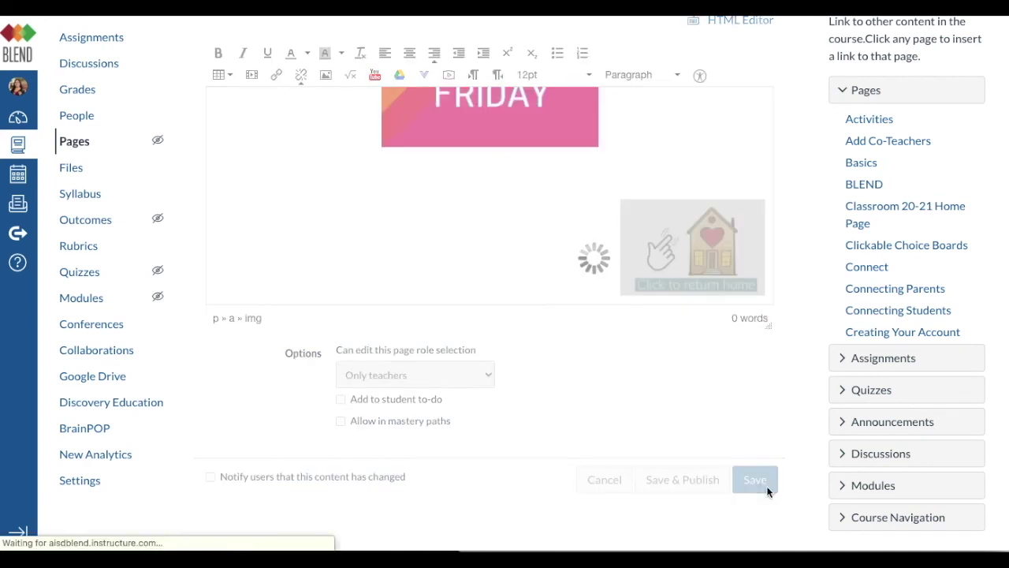
- Test the return-home image link on the saved week 1 page and look over the classroom home page it opens
scroll(629, 368, down, 5)
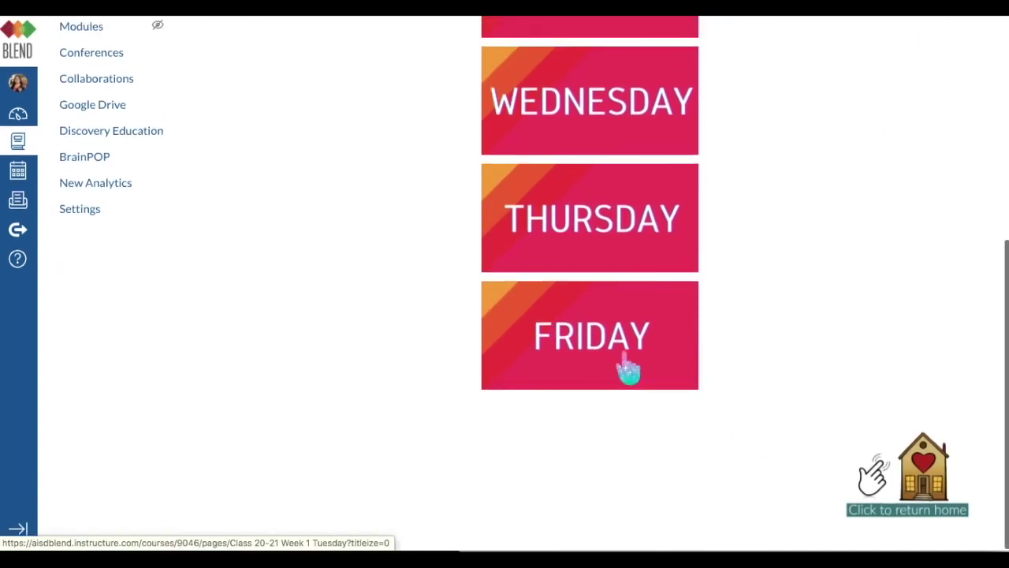
click(926, 491)
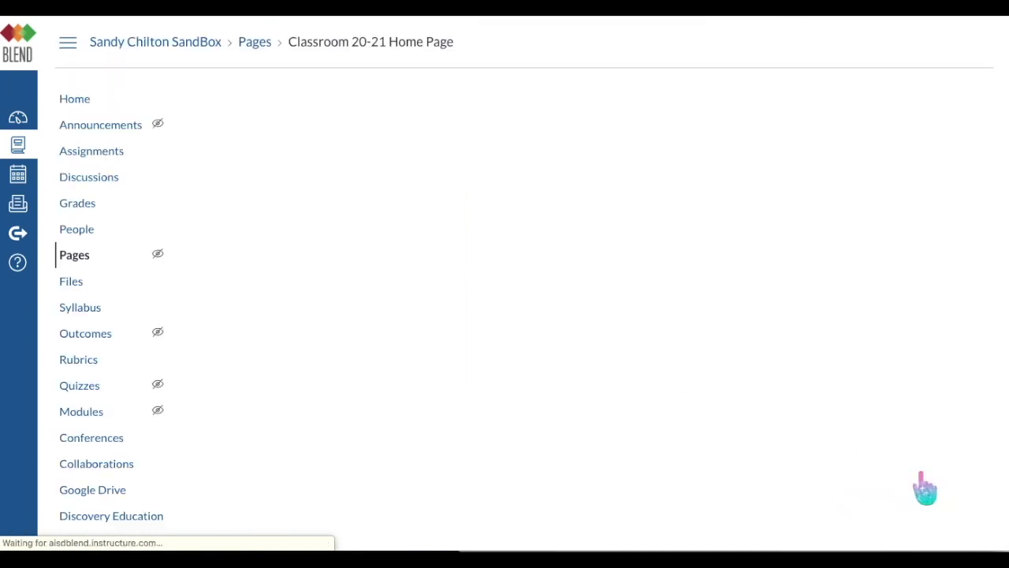
scroll(768, 465, down, 4)
scroll(763, 471, up, 3)
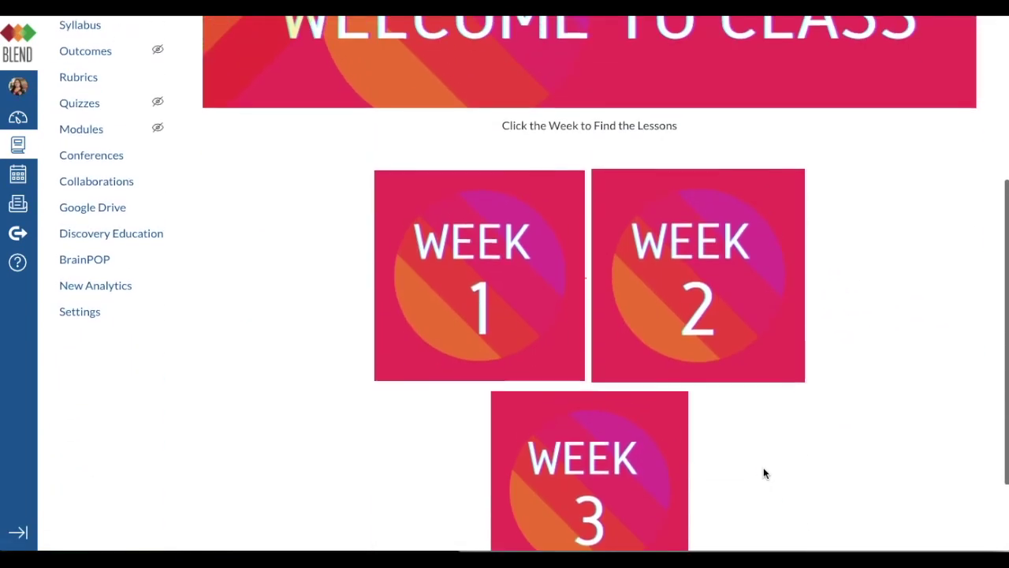
scroll(763, 467, down, 1)
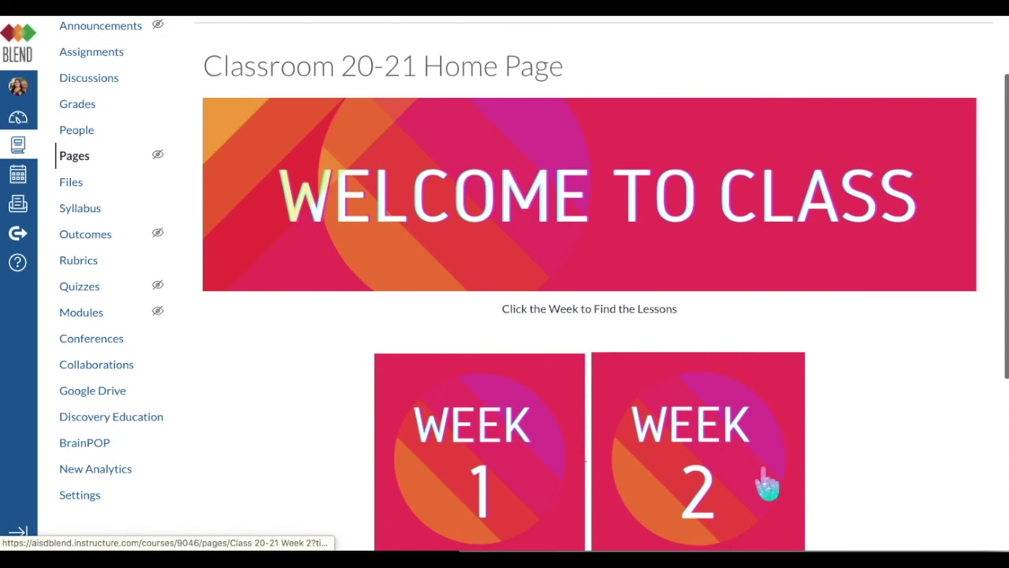
scroll(765, 481, down, 3)
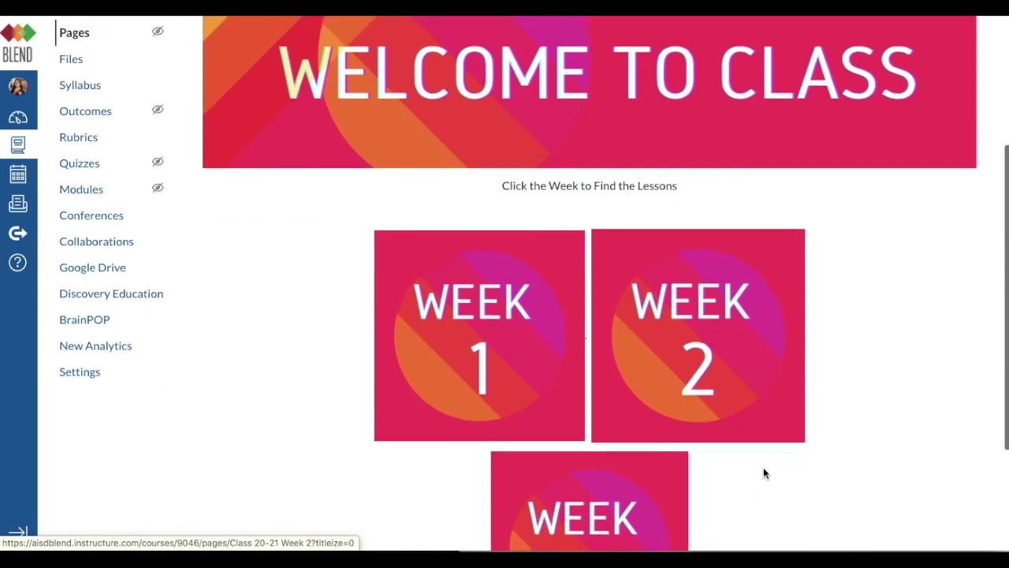